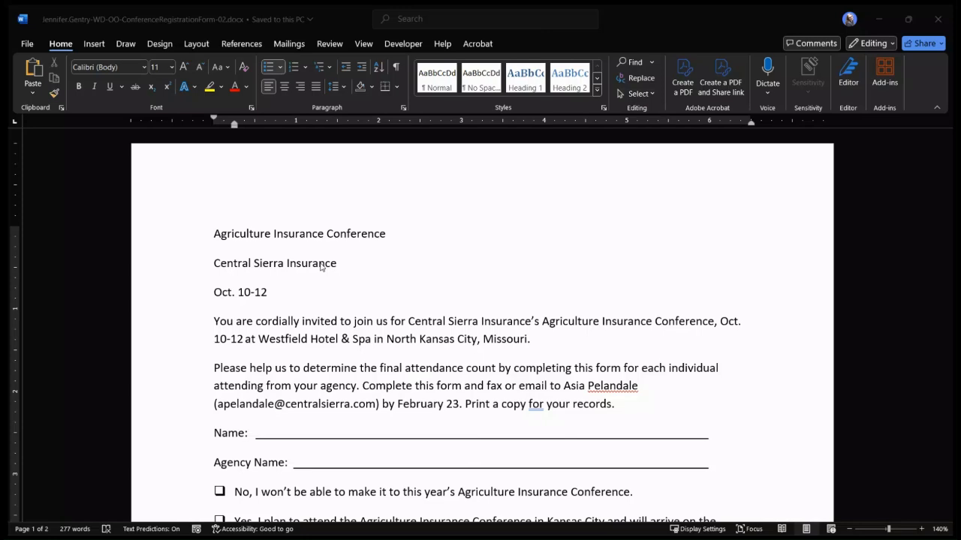
# Display the paragraph marks and other formatting symbols throughout the registration form
pyautogui.scroll(-10, 320, 265)
pyautogui.scroll(-5, 321, 267)
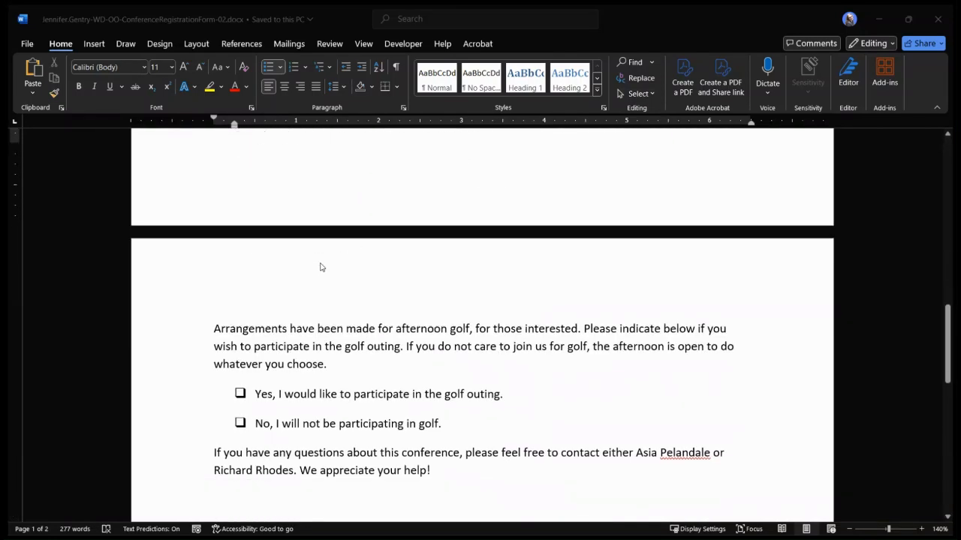
pyautogui.scroll(15, 320, 268)
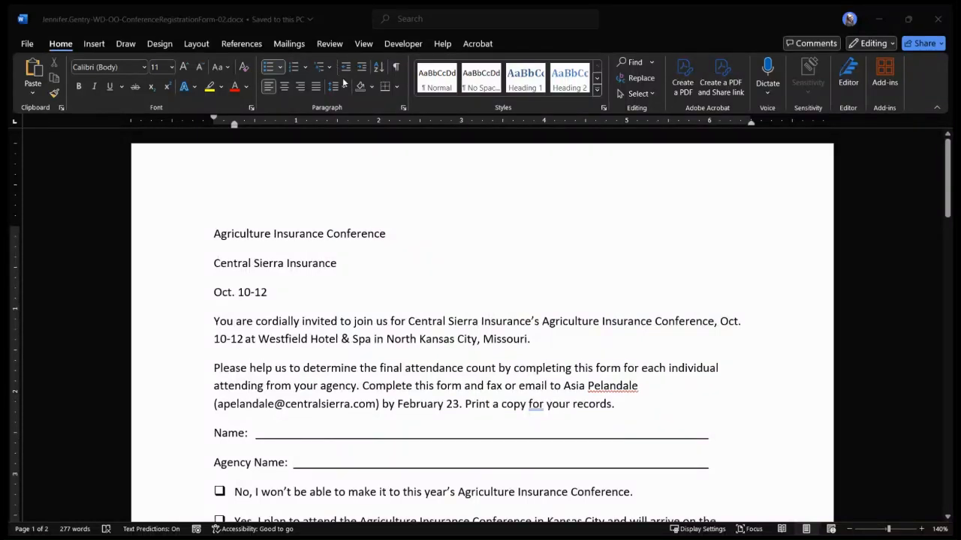
pyautogui.click(396, 69)
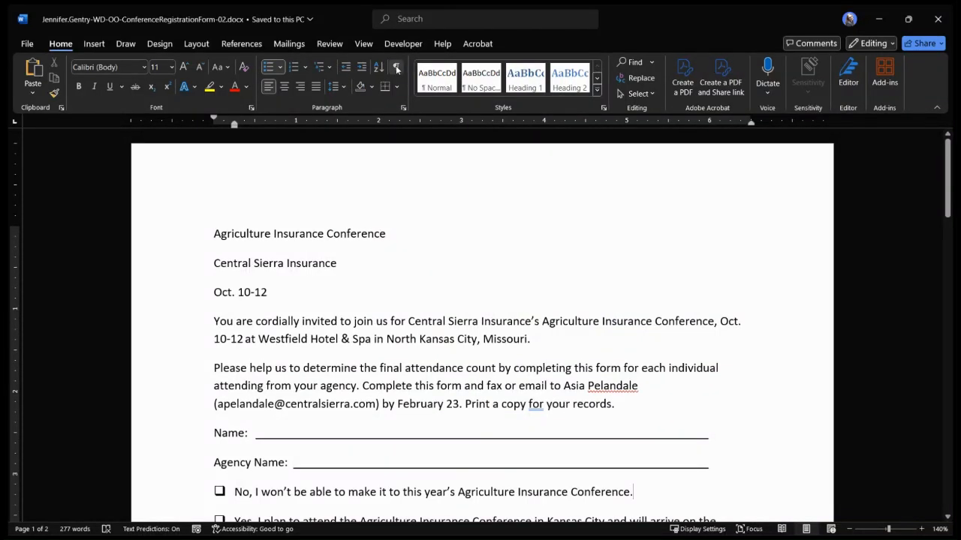
pyautogui.click(396, 68)
pyautogui.scroll(-4, 663, 253)
pyautogui.click(630, 241)
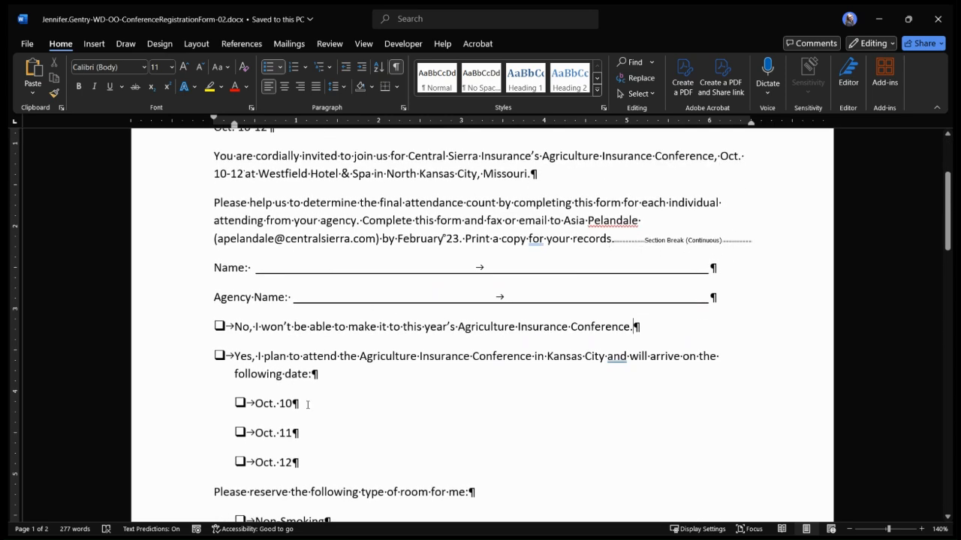
# Reduce the document's top page margin so the conference heading starts higher on the first page
pyautogui.scroll(5, 307, 405)
pyautogui.click(289, 196)
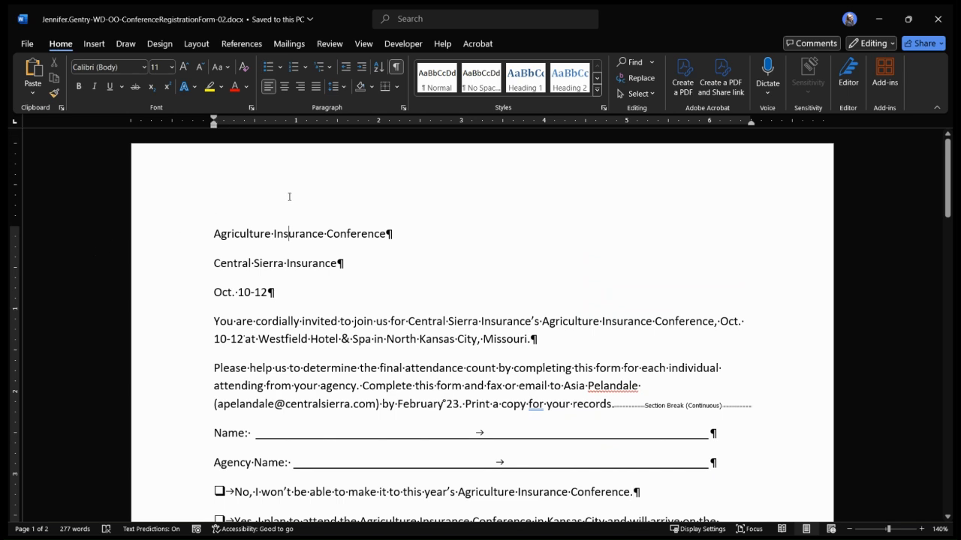
pyautogui.click(167, 235)
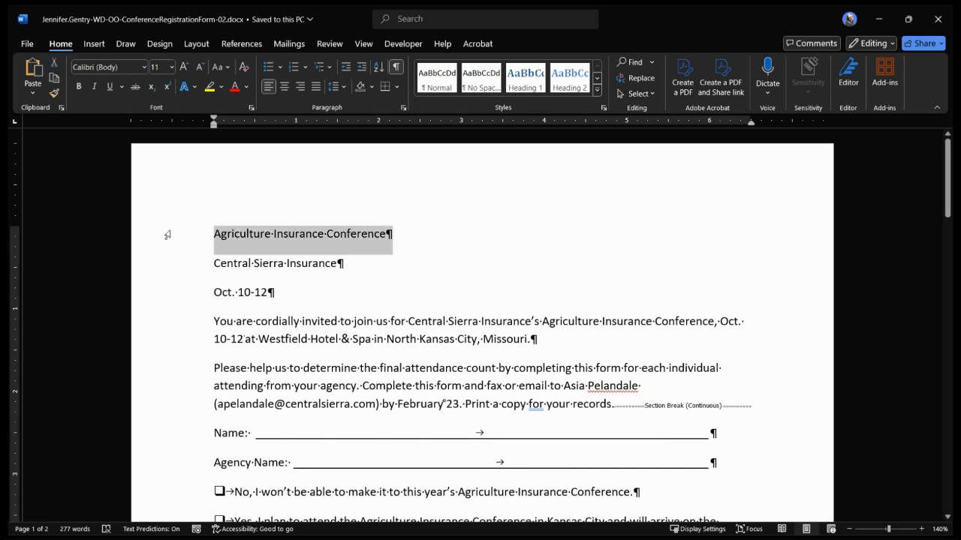
pyautogui.click(503, 281)
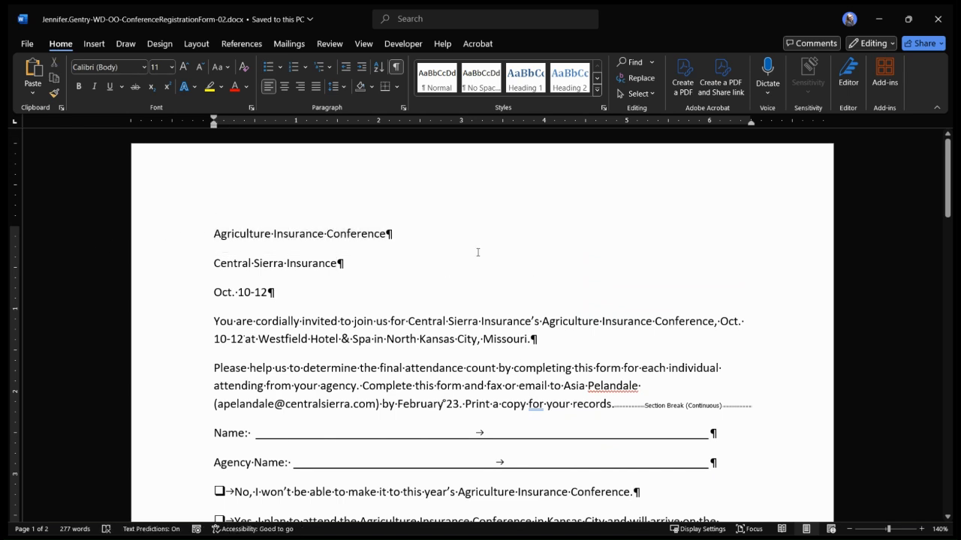
pyautogui.click(197, 44)
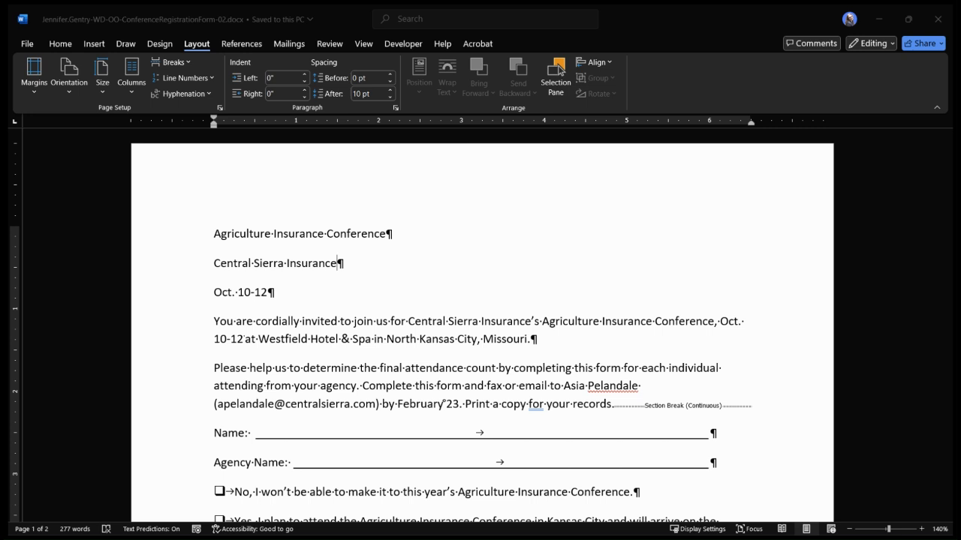
pyautogui.scroll(-1, 337, 263)
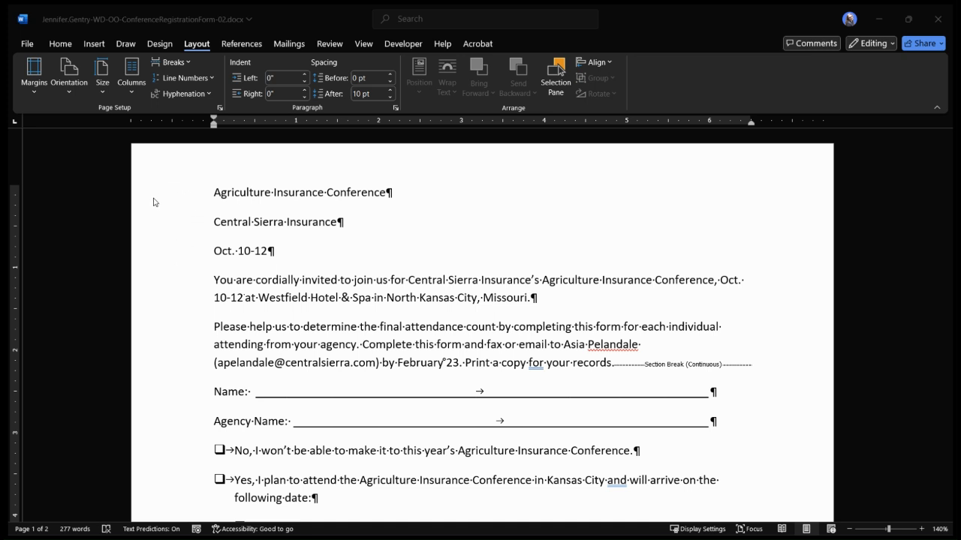
# Select the whole document, set the paragraph spacing after to 6 pt and reduce the line spacing
pyautogui.click(185, 195)
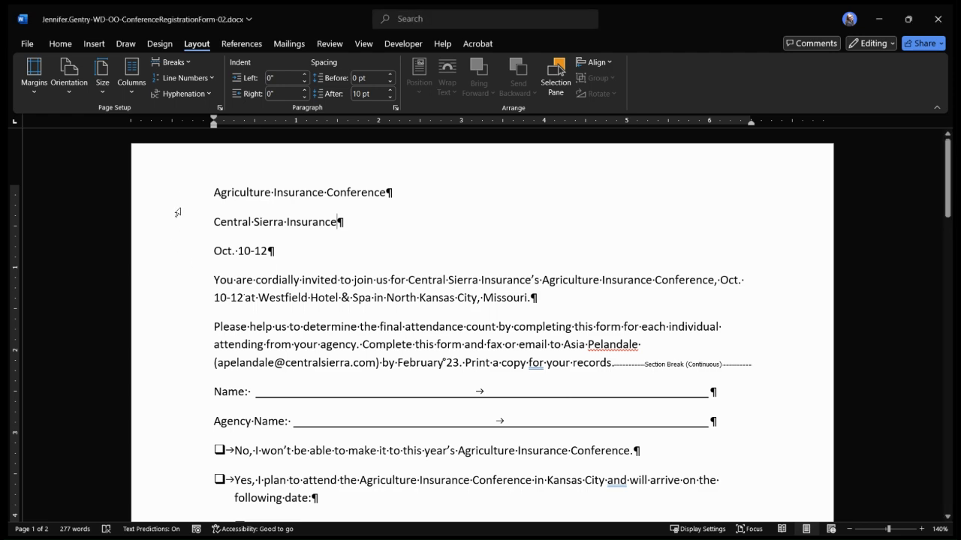
pyautogui.moveTo(175, 193); pyautogui.dragTo(382, 262)
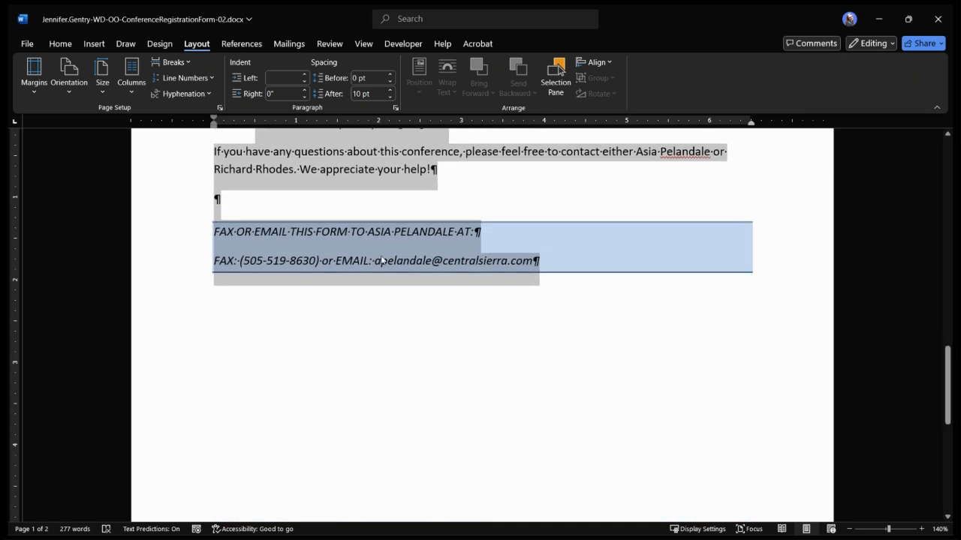
pyautogui.scroll(8, 375, 261)
pyautogui.scroll(10, 373, 260)
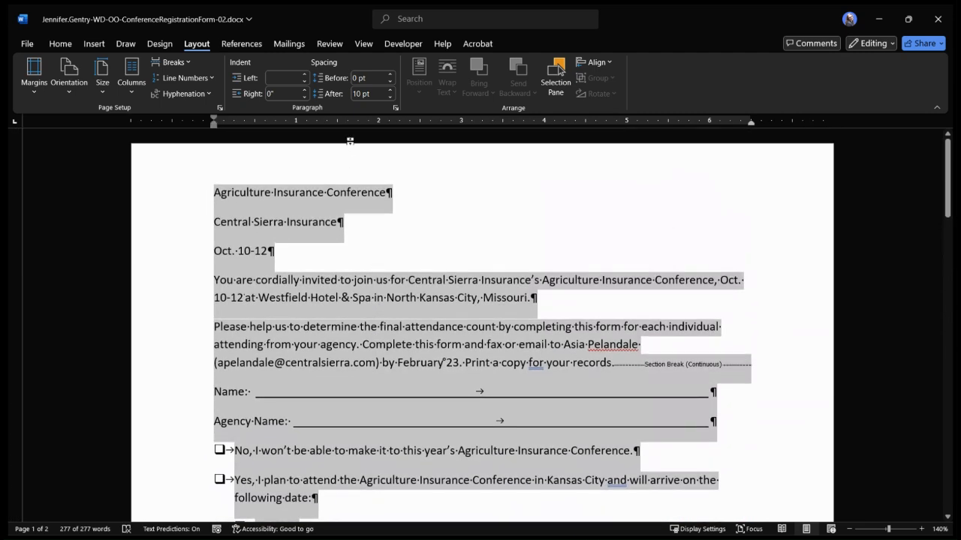
pyautogui.click(396, 110)
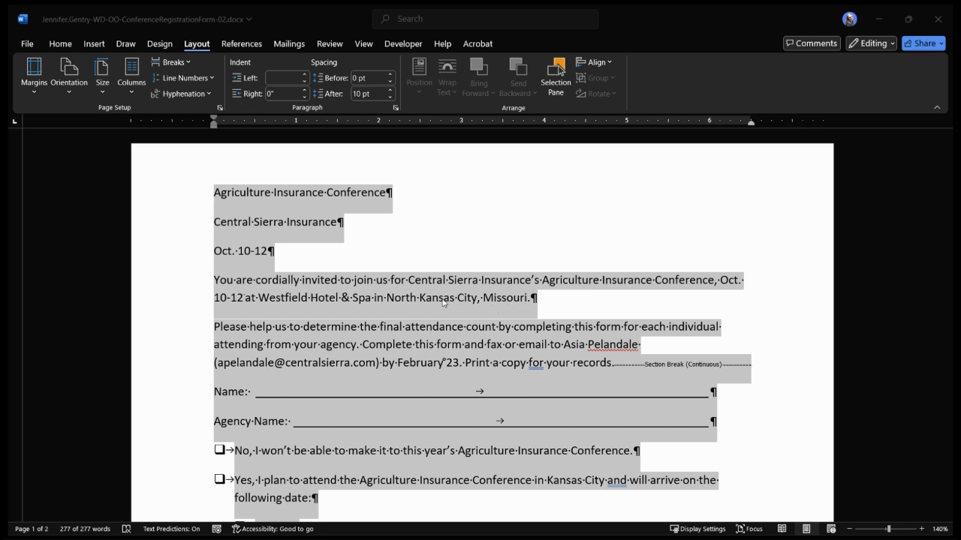
pyautogui.click(526, 424)
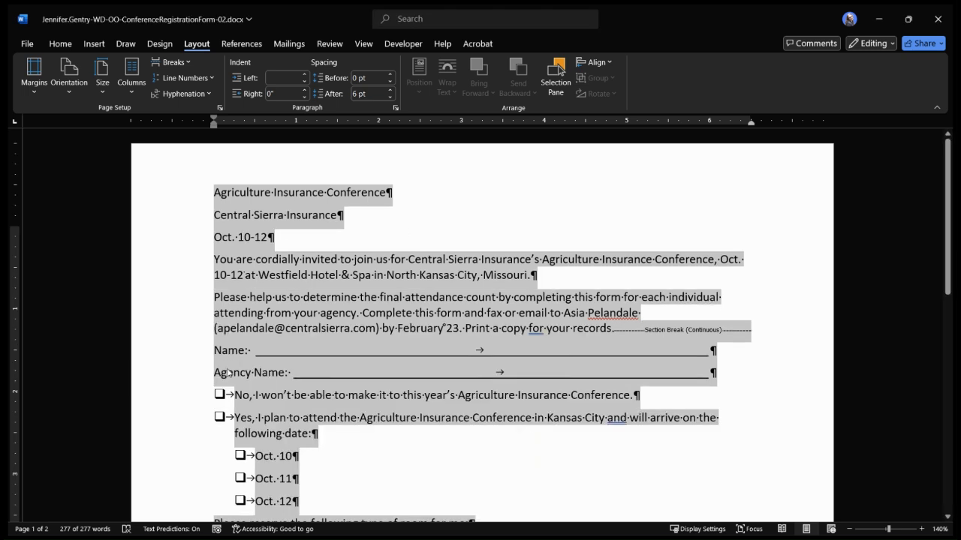
# Set the font size of the entire document's text to 10
pyautogui.click(61, 44)
pyautogui.click(170, 67)
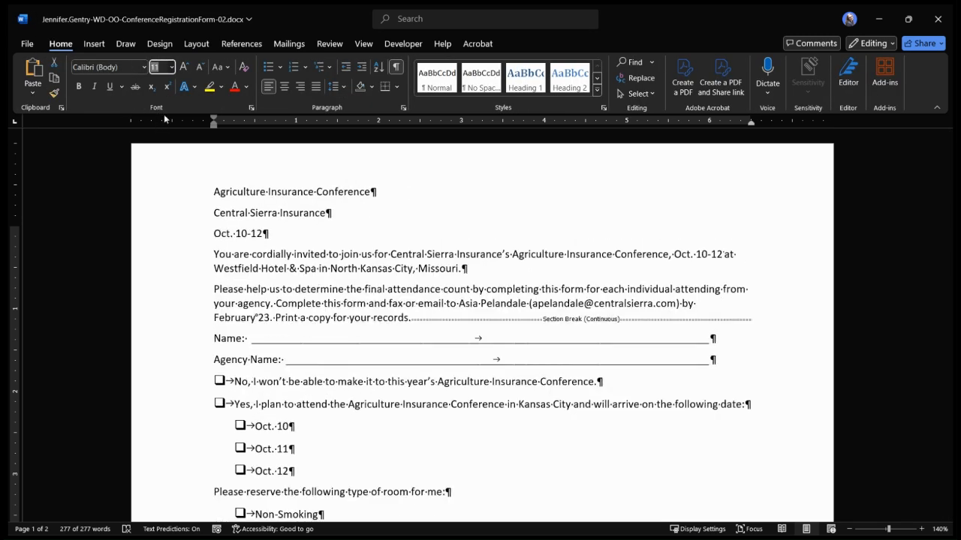
pyautogui.hotkey('ctrl', 'a')
pyautogui.click(487, 186)
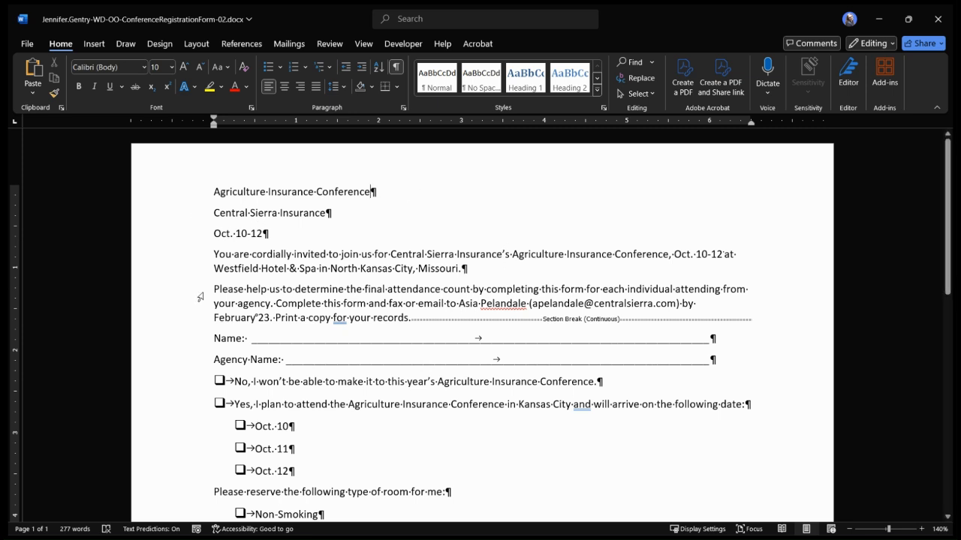
# Apply the Title style to the "Agriculture Insurance Conference" line
pyautogui.click(188, 185)
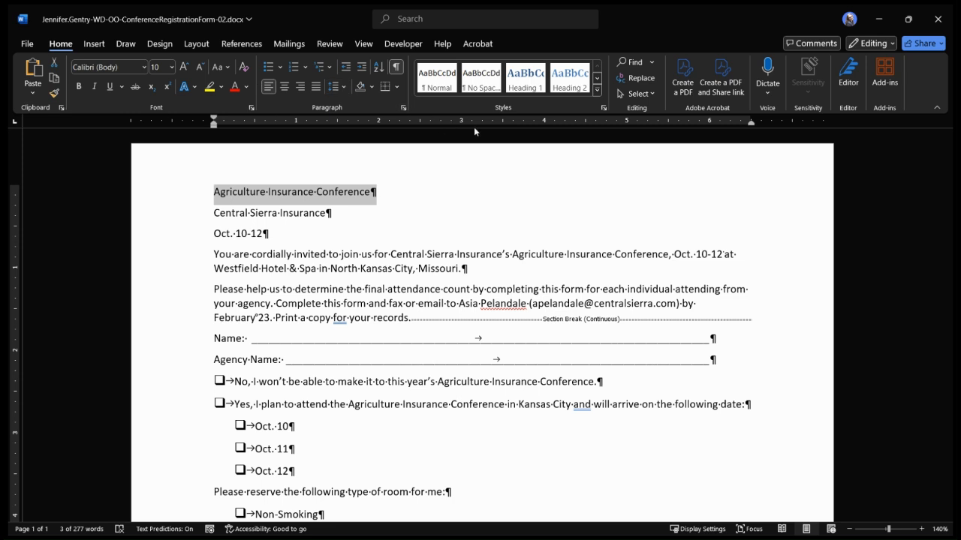
pyautogui.click(597, 78)
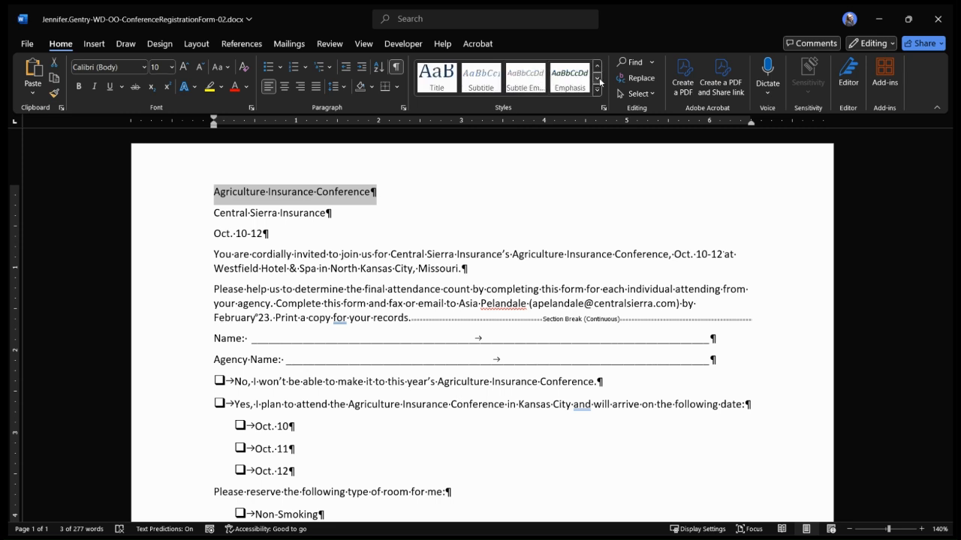
pyautogui.click(598, 78)
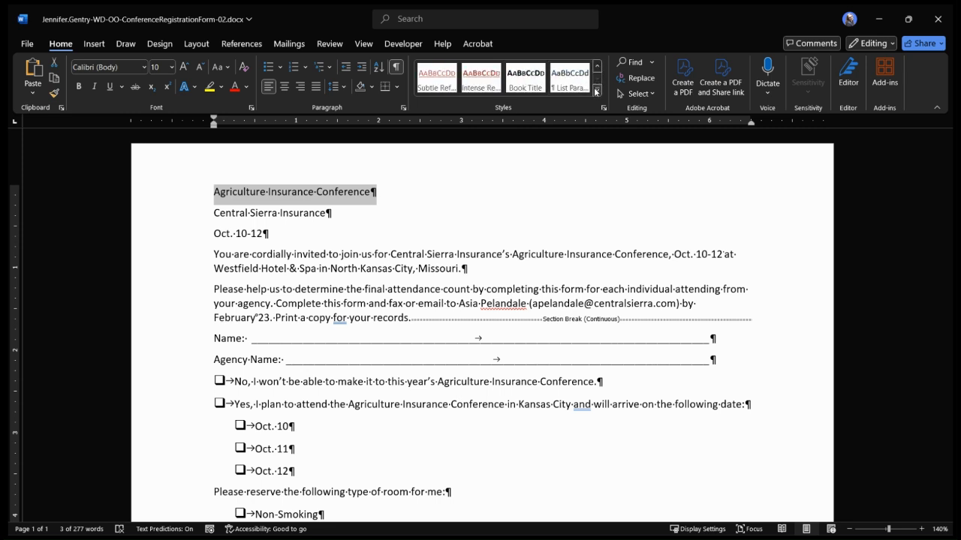
pyautogui.click(598, 91)
pyautogui.click(440, 120)
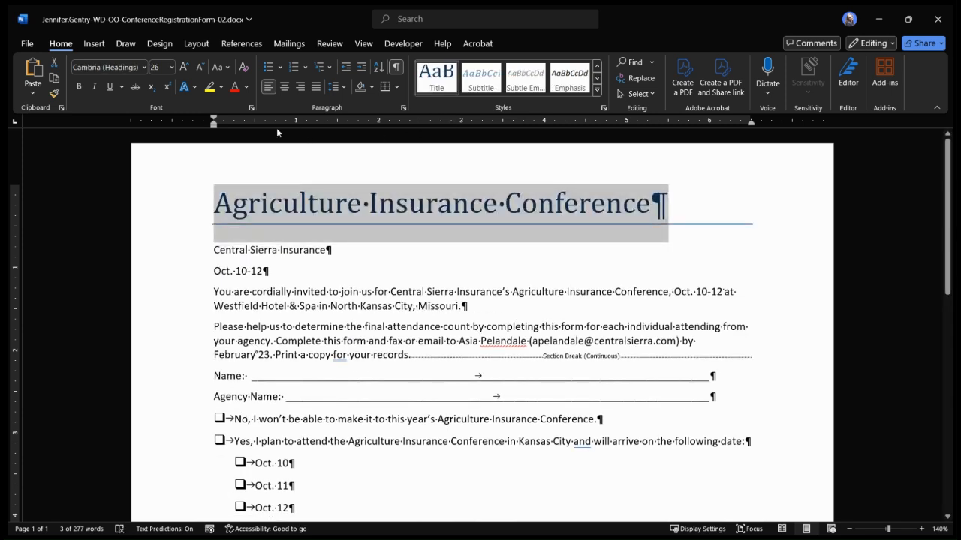
# Center the "Agriculture Insurance Conference" title and reduce its paragraph spacing after
pyautogui.click(285, 87)
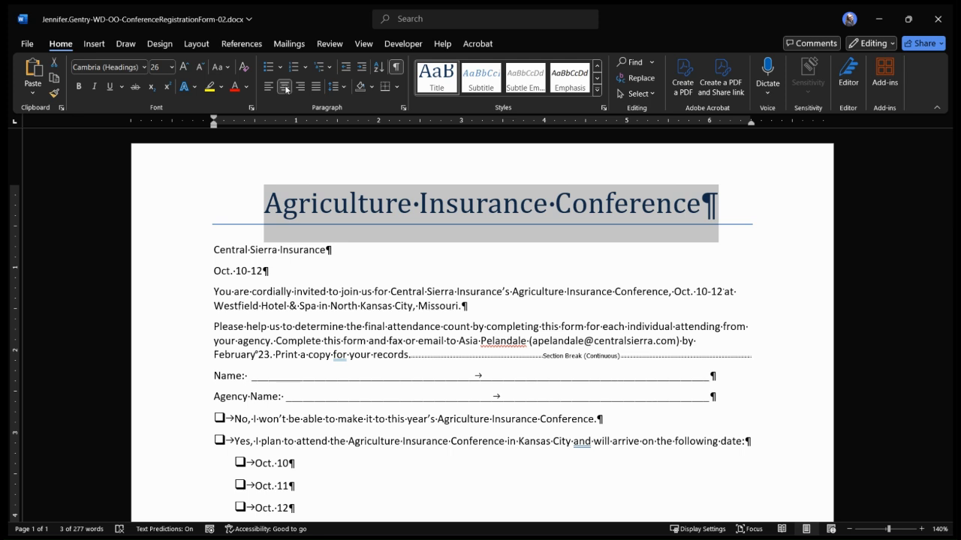
pyautogui.click(404, 110)
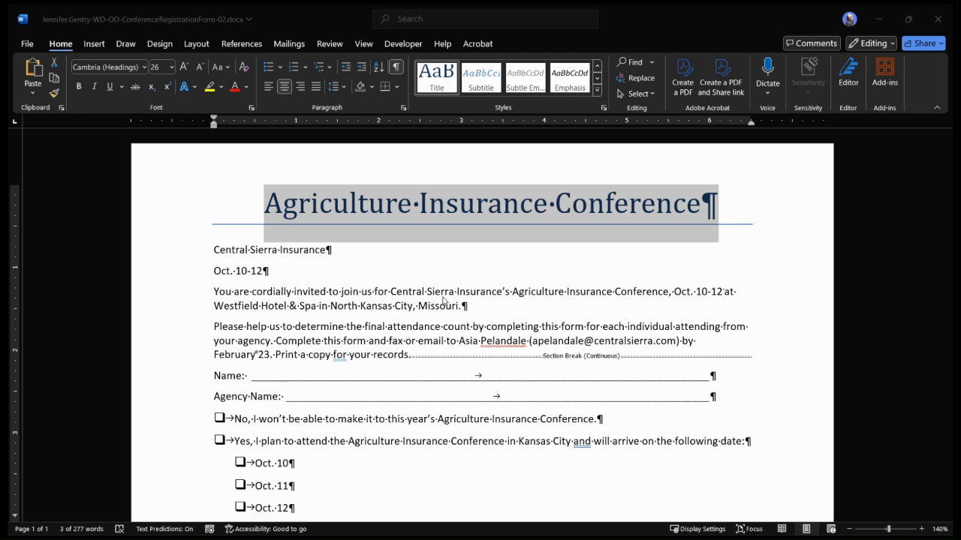
pyautogui.click(526, 420)
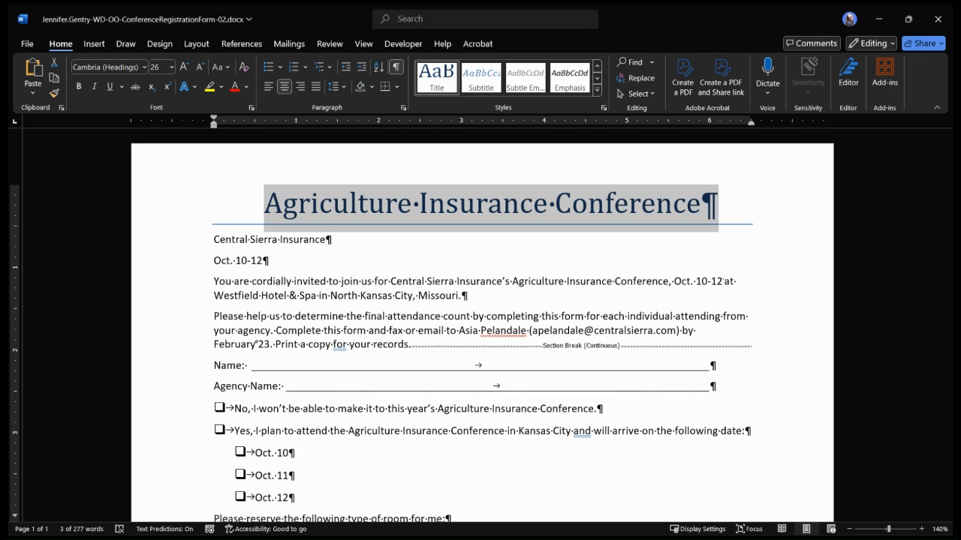
# Apply the Subtitle style to the "Central Sierra Insurance" and "Oct. 10-12" lines
pyautogui.click(167, 241)
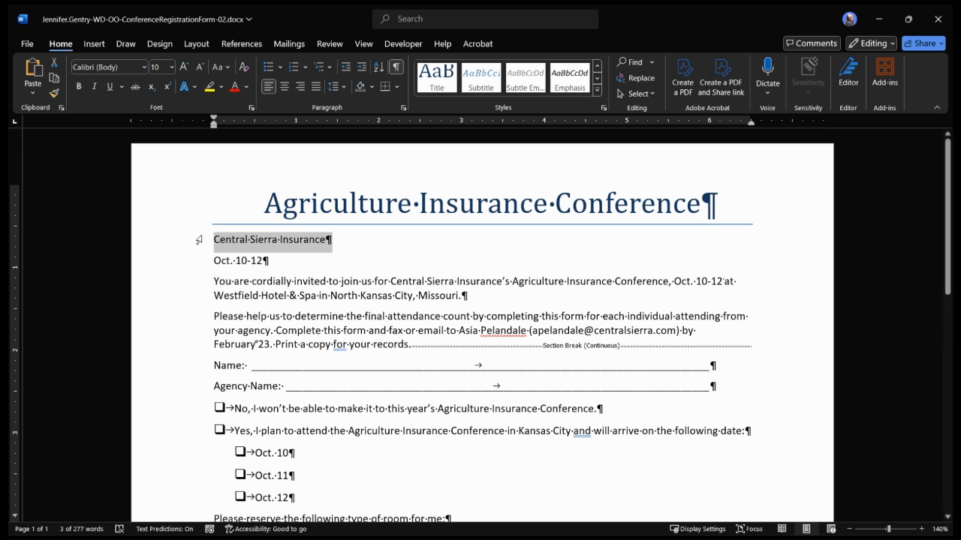
pyautogui.keyDown('shift'); pyautogui.click(187, 261); pyautogui.keyUp('shift')
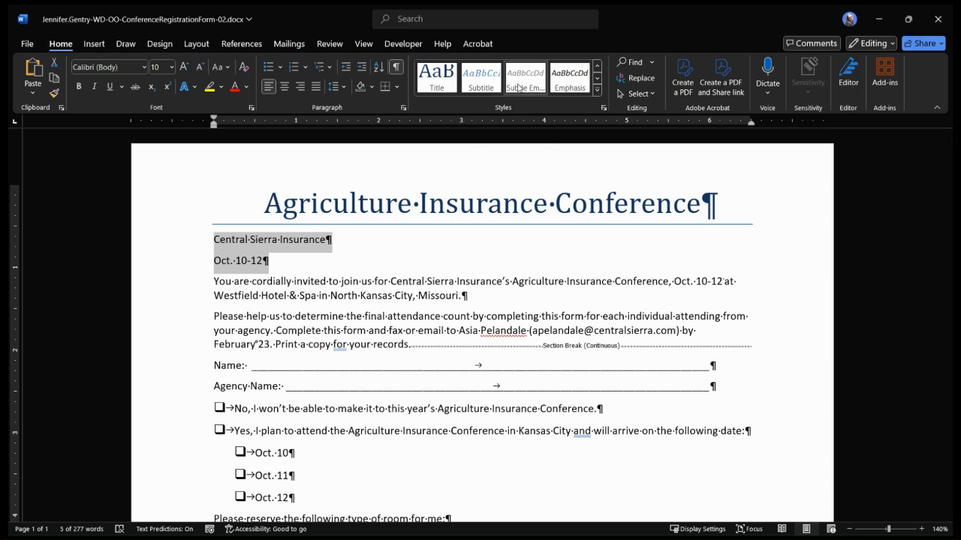
pyautogui.click(598, 78)
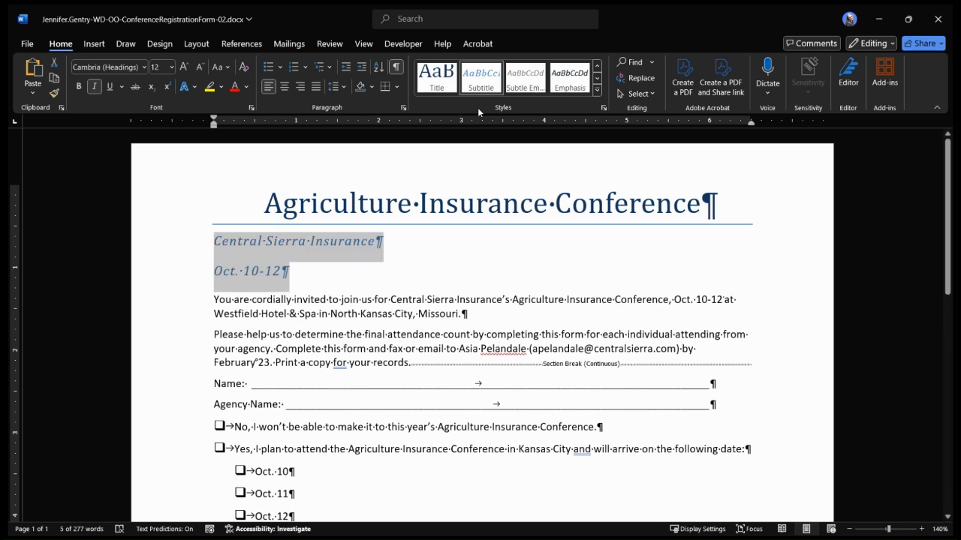
# Center the two subtitle lines and reduce their paragraph spacing after
pyautogui.click(286, 87)
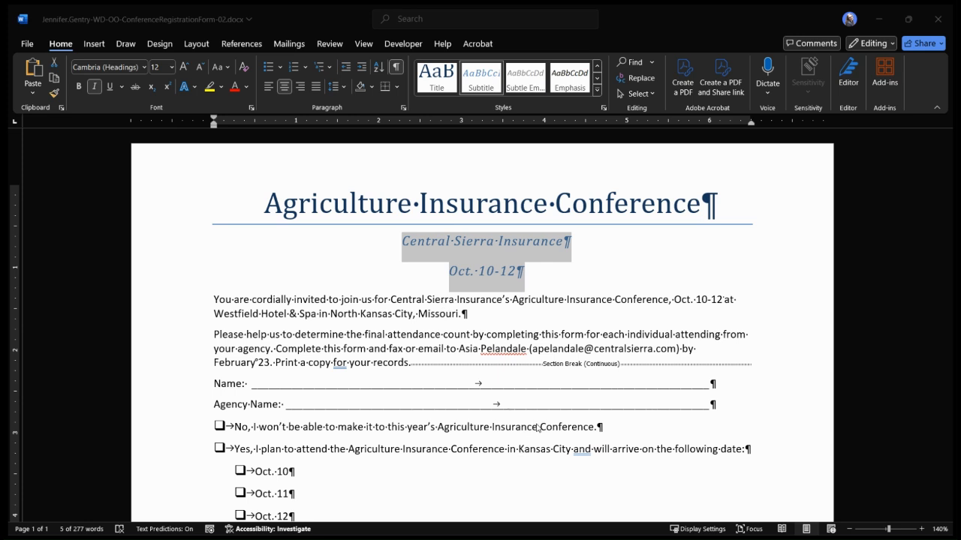
pyautogui.hotkey('ctrl', '1')
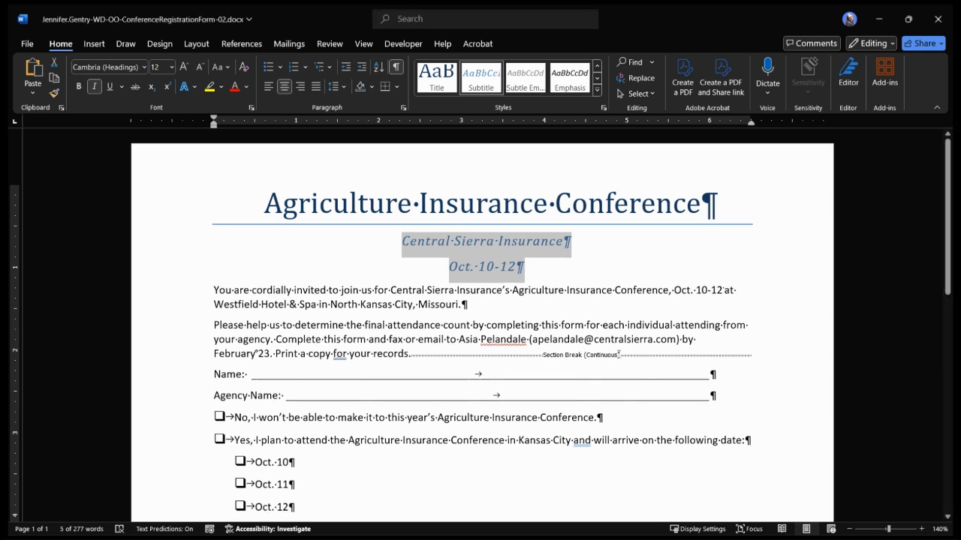
pyautogui.click(574, 279)
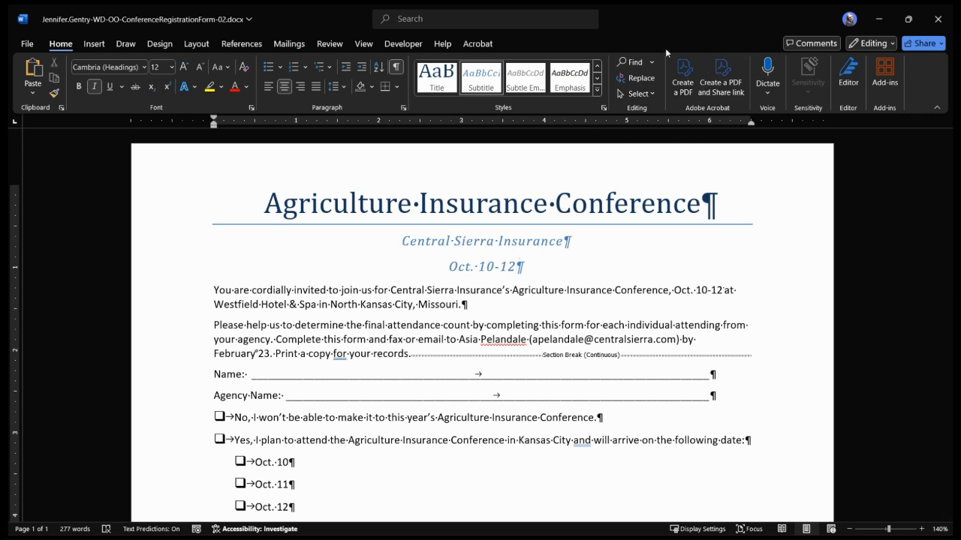
# Search the document for "Agriculture Insurance Conference"
pyautogui.click(632, 61)
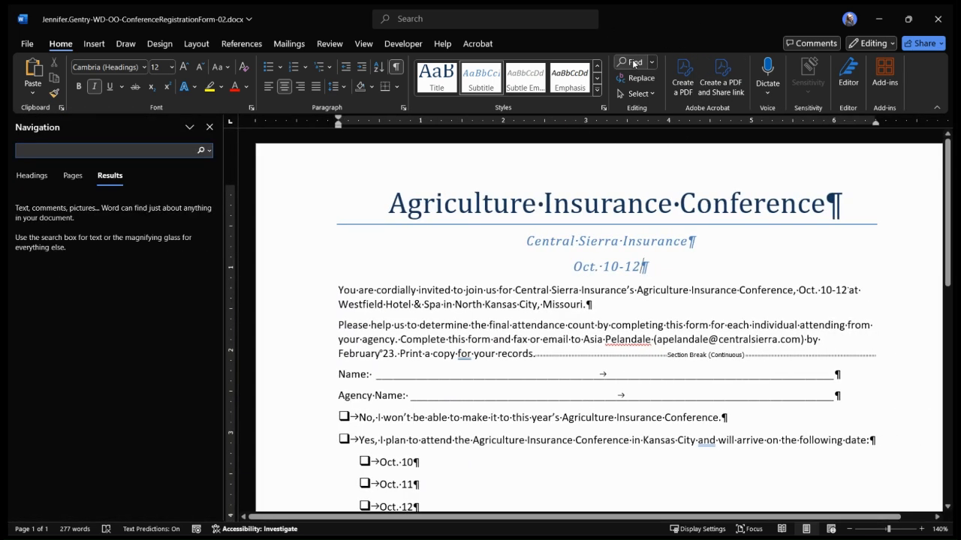
pyautogui.write('A')
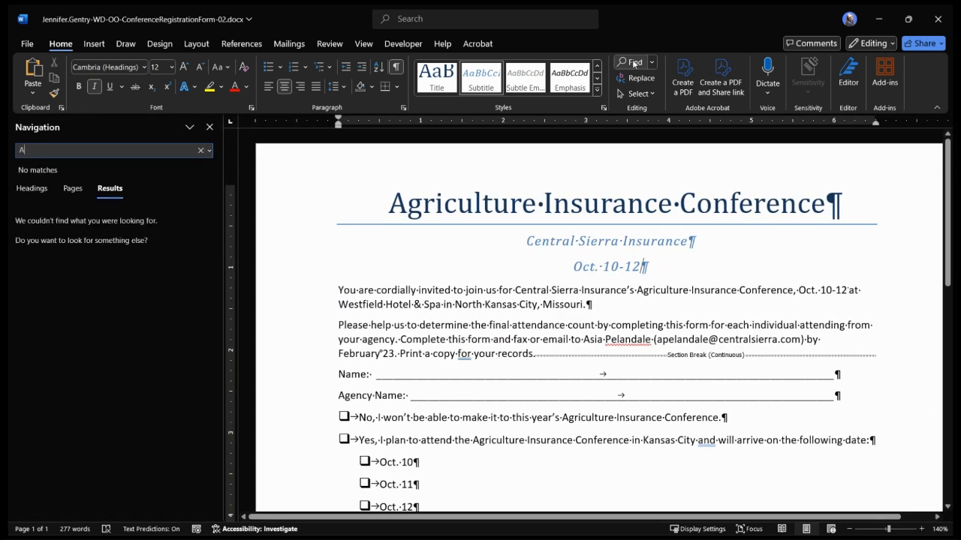
pyautogui.write('gric')
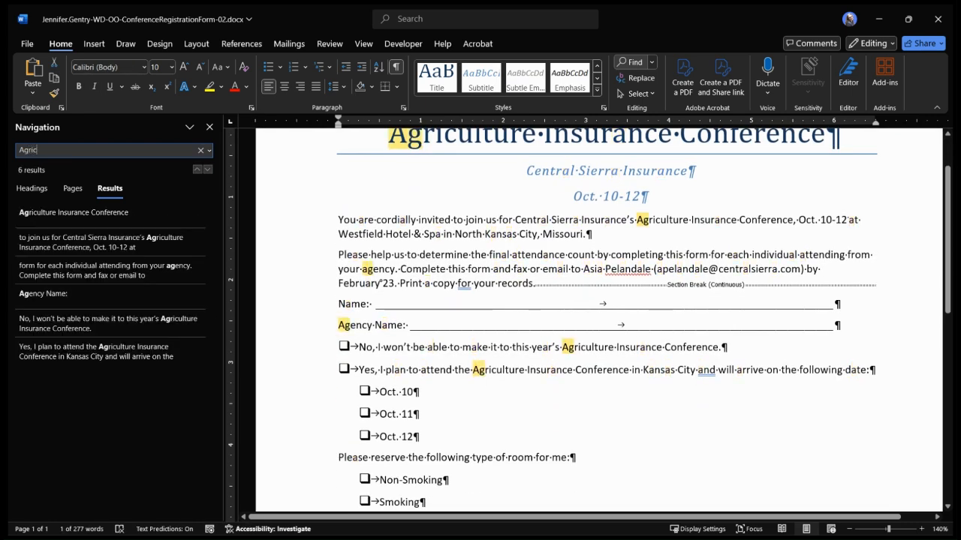
pyautogui.write('ulture ')
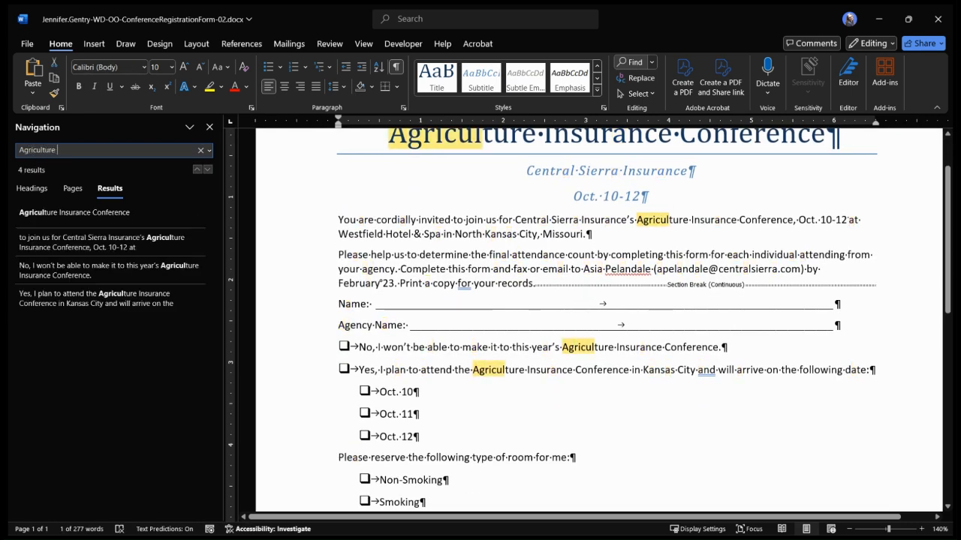
pyautogui.write('Insurance ')
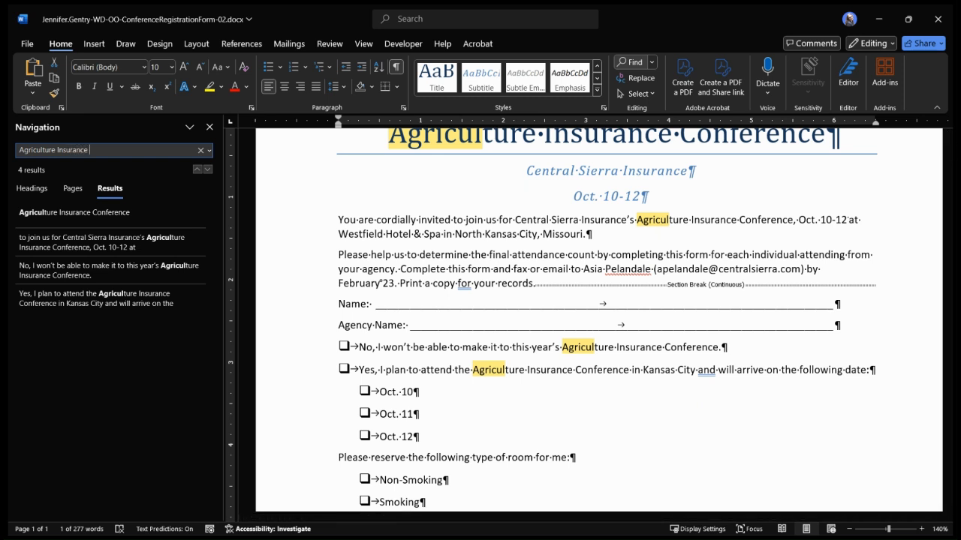
pyautogui.write('Conference')
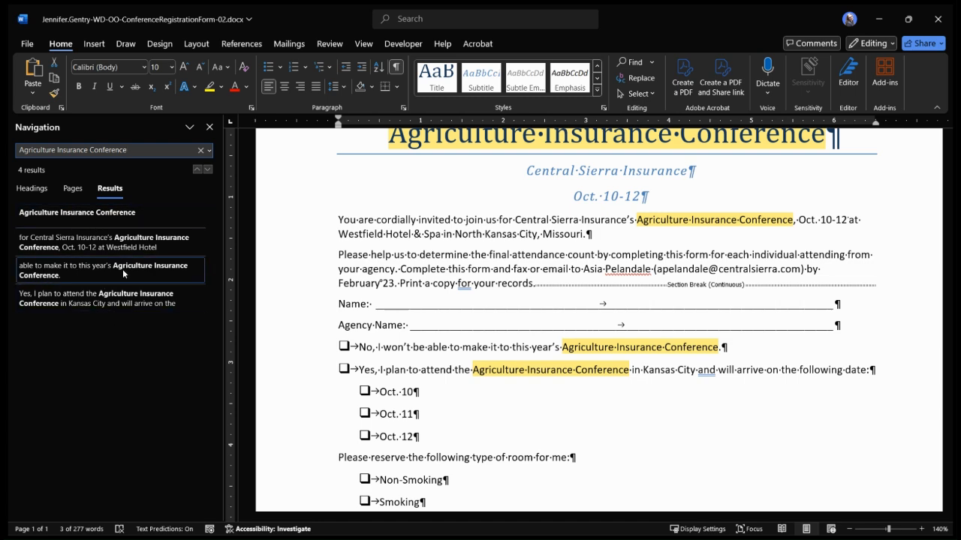
pyautogui.scroll(2, 825, 290)
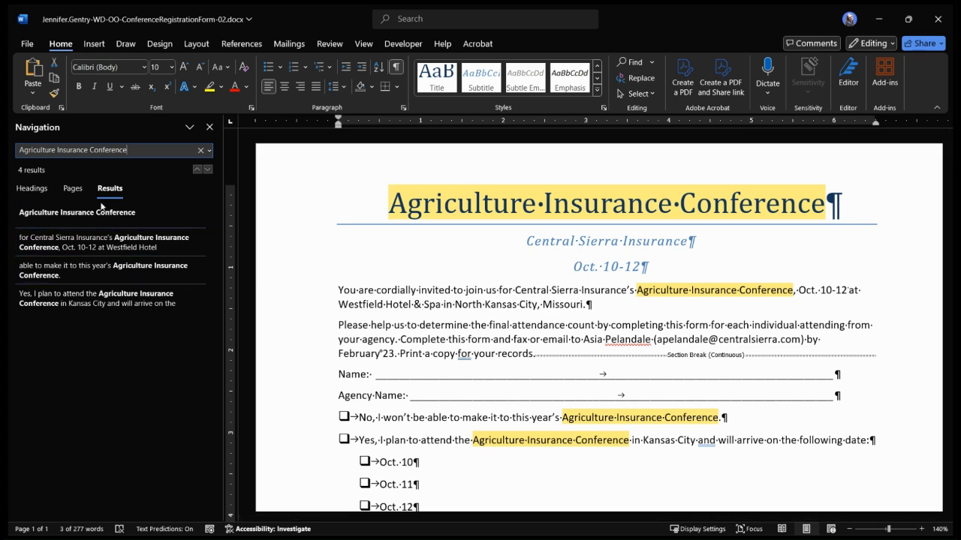
# Italicize "Agriculture Insurance Conference" in the opening invitation paragraph and resume the search
pyautogui.click(102, 245)
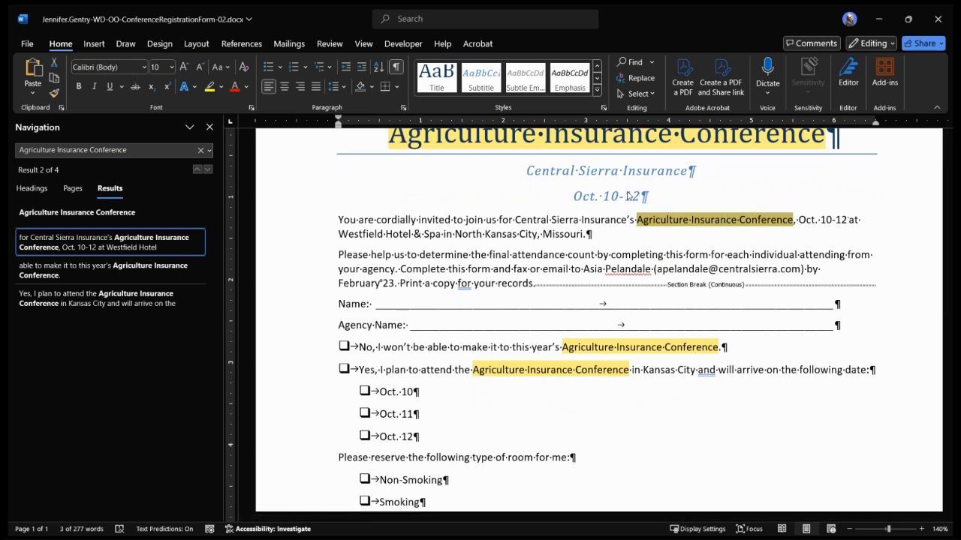
pyautogui.hotkey('ctrl', 'i')
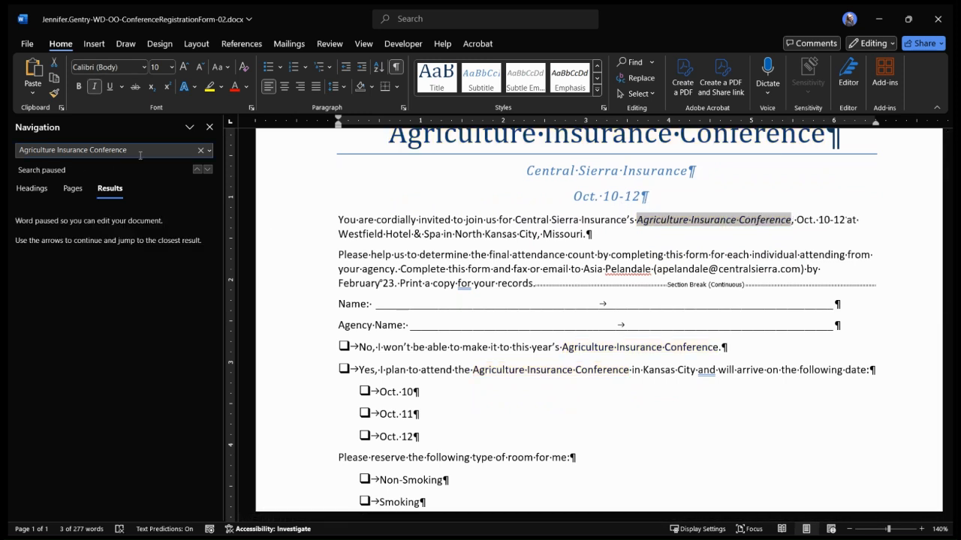
pyautogui.click(145, 151)
pyautogui.press('Return')
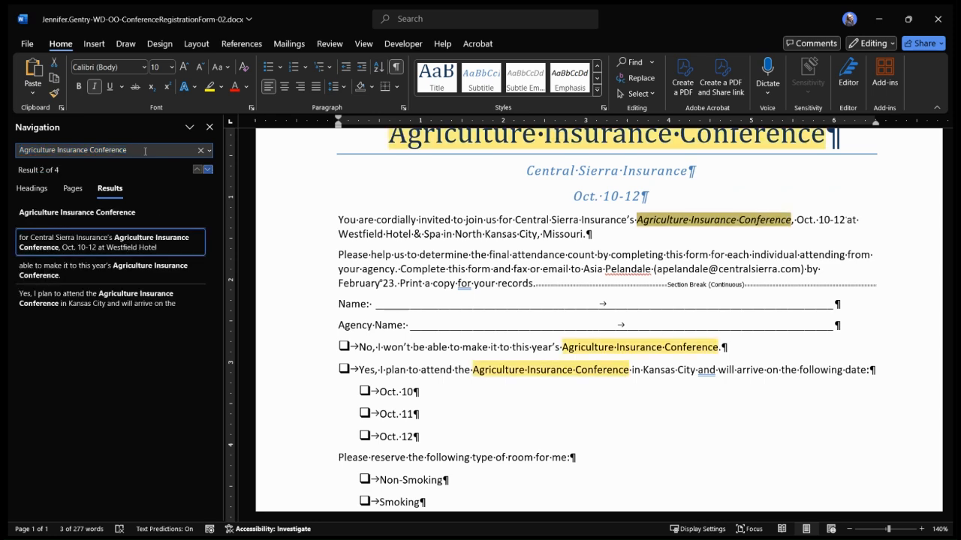
# Italicize "Agriculture Insurance Conference" in both the "No, I won't be able to make it" and "Yes, I plan to attend" lines
pyautogui.click(147, 276)
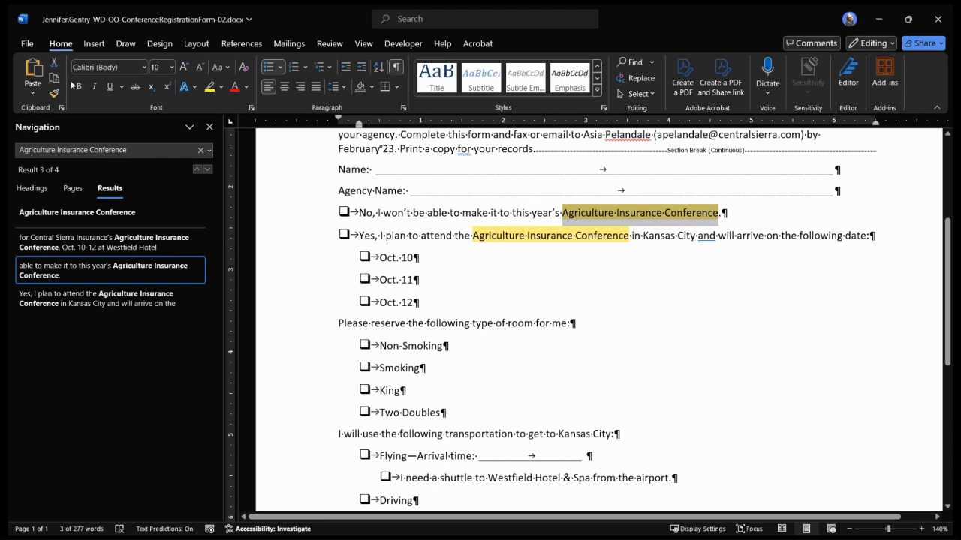
pyautogui.click(95, 86)
pyautogui.click(132, 153)
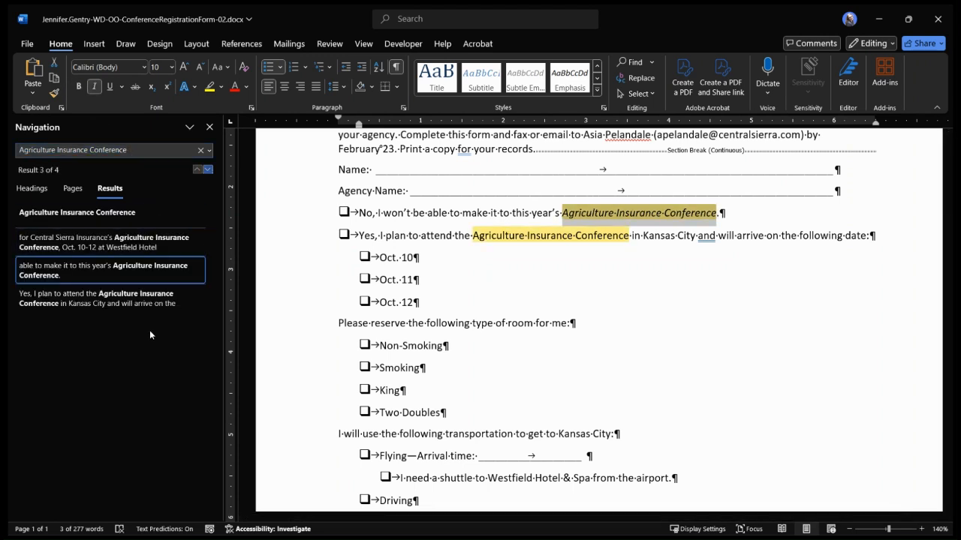
pyautogui.click(140, 298)
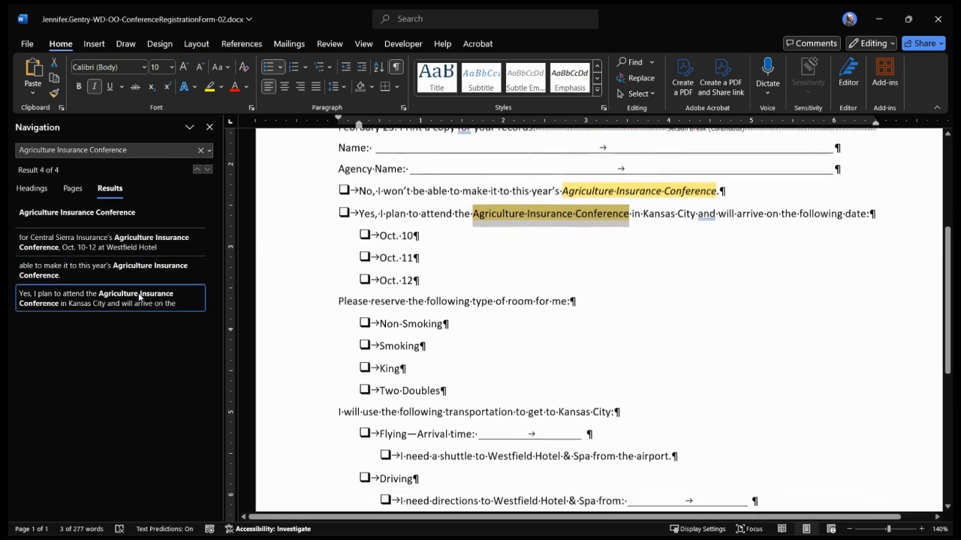
pyautogui.click(93, 87)
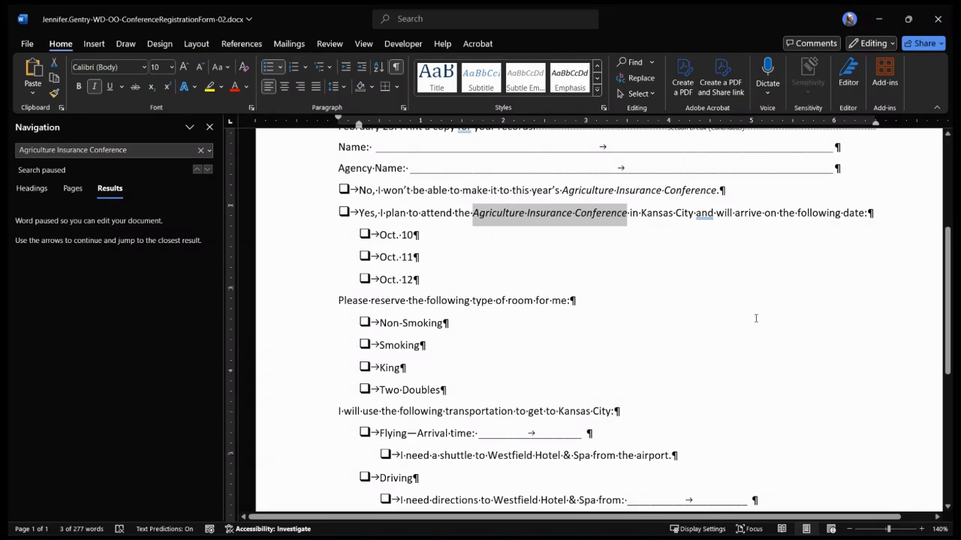
# Replace every occurrence of "Oct." in the document with "May"
pyautogui.scroll(5, 756, 318)
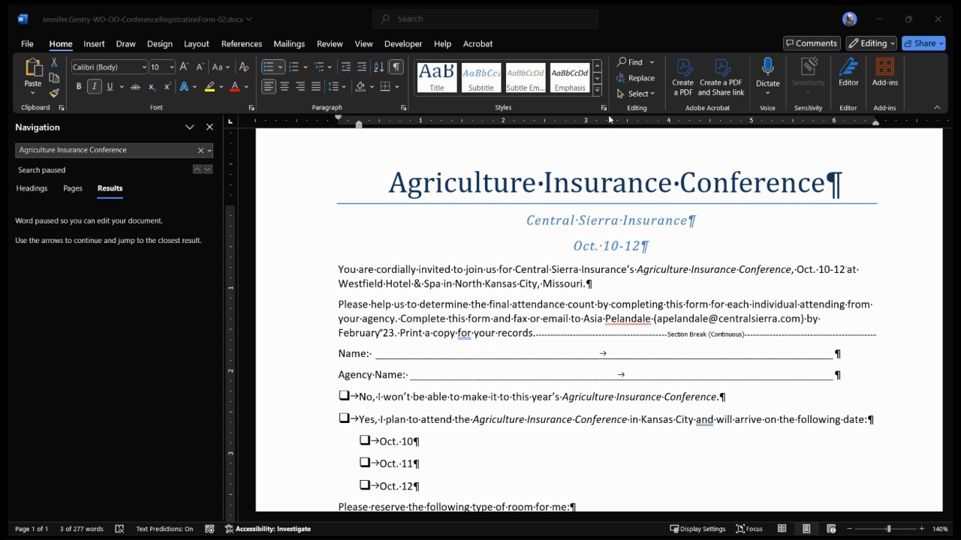
pyautogui.click(636, 78)
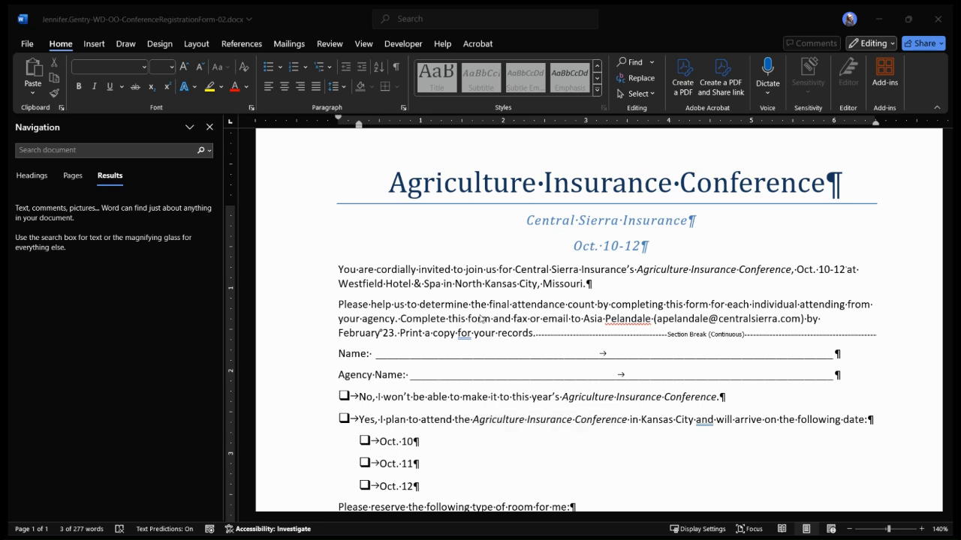
pyautogui.click(469, 317)
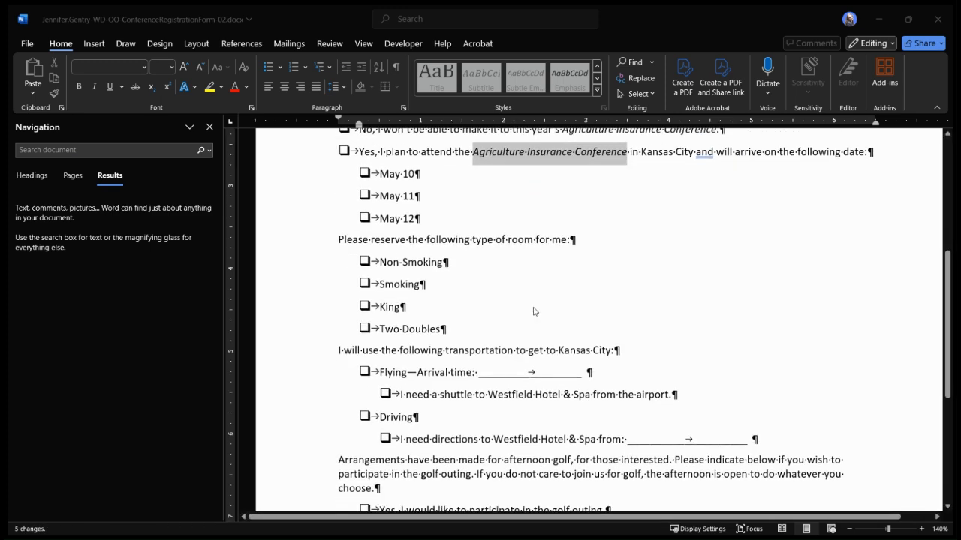
pyautogui.scroll(6, 646, 308)
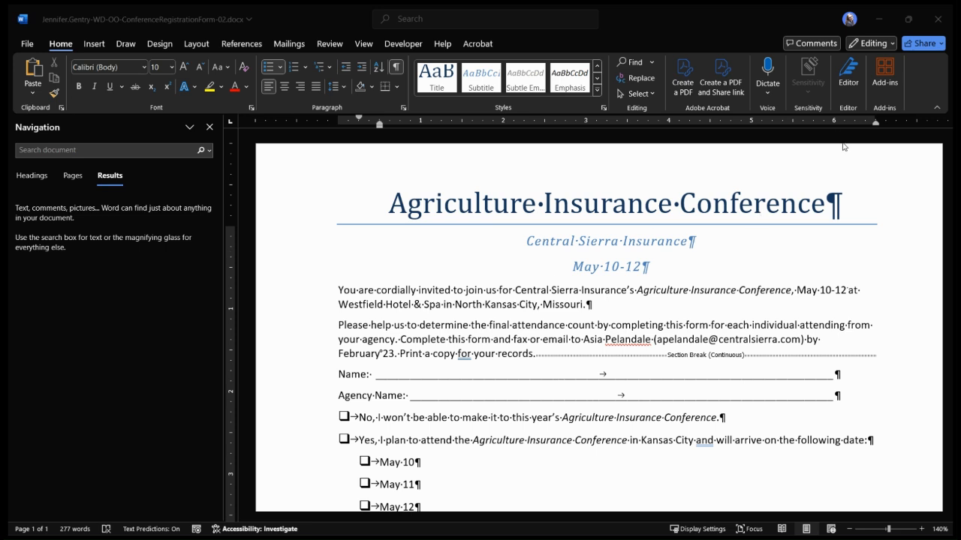
# Replace every occurrence of "Westfield Hotel & Spa" in the document with "Northgate Resort"
pyautogui.click(643, 79)
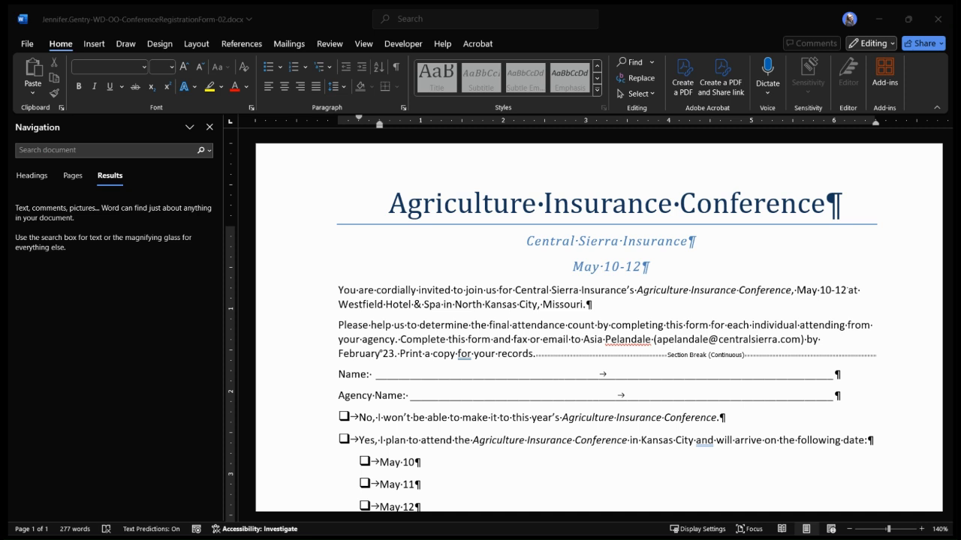
pyautogui.click(526, 315)
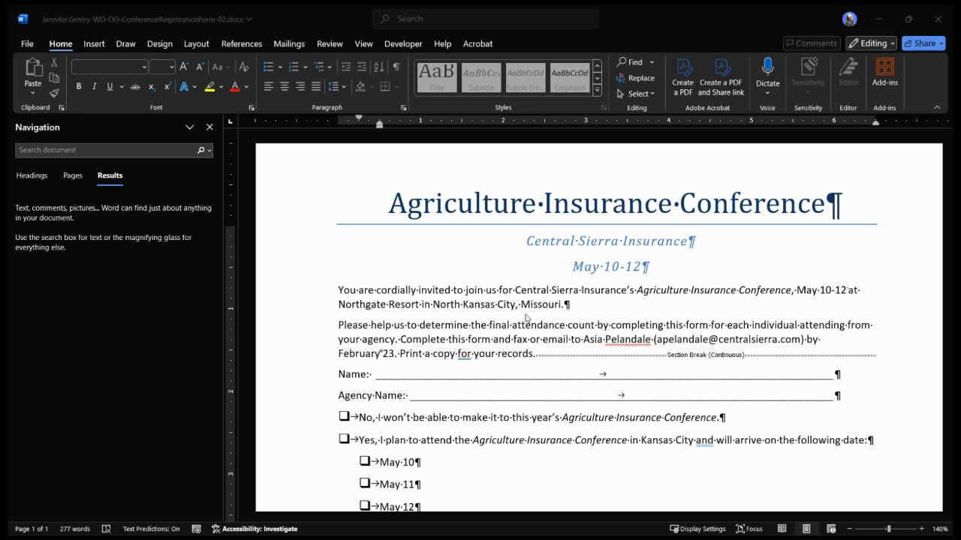
pyautogui.click(483, 313)
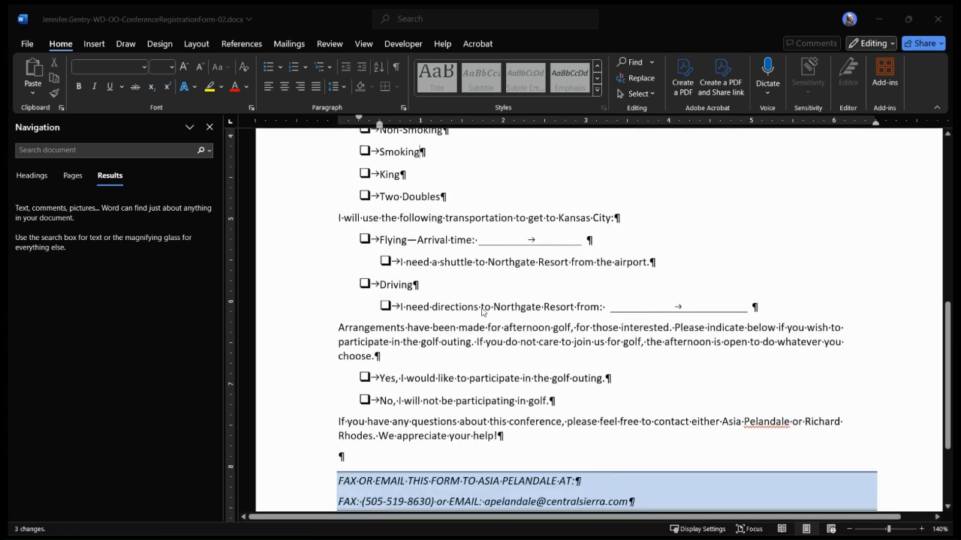
pyautogui.click(625, 318)
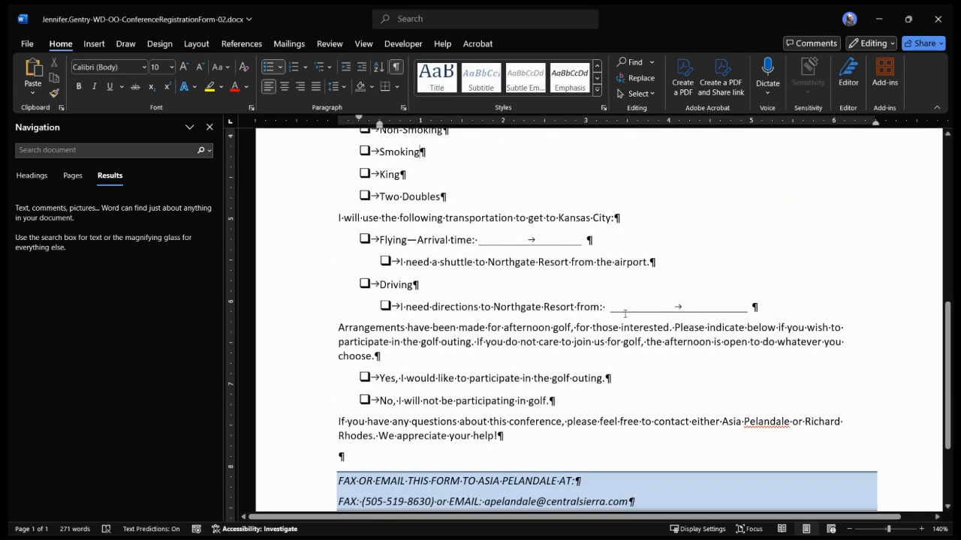
pyautogui.scroll(5, 629, 314)
pyautogui.scroll(1, 629, 315)
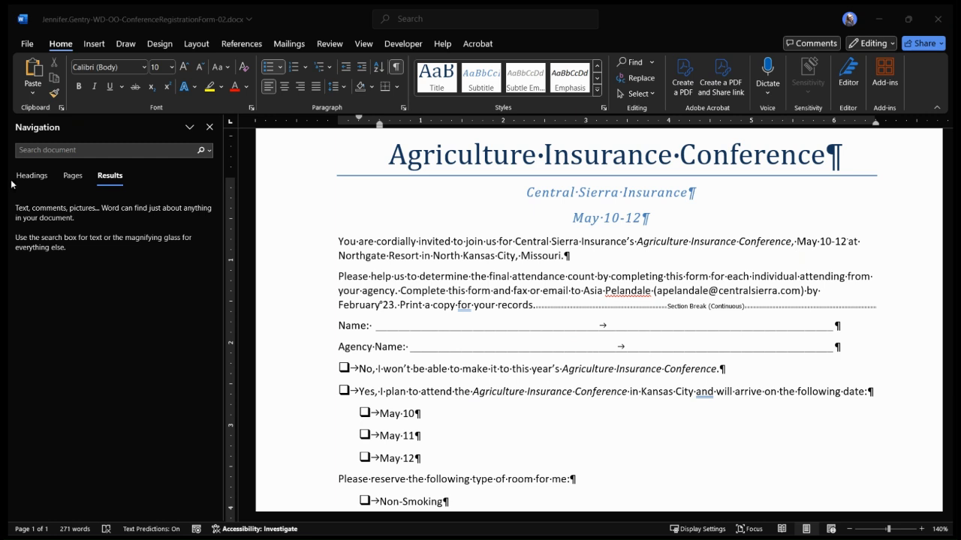
# Search the document for "Northgate Resort"
pyautogui.click(633, 64)
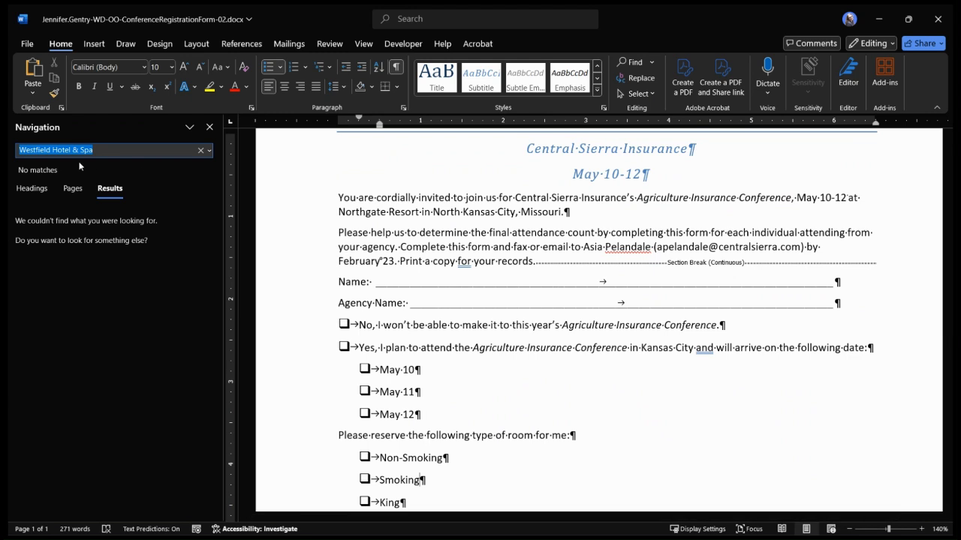
pyautogui.write('NO')
pyautogui.press('BackSpace')
pyautogui.write('orthgate Resort')
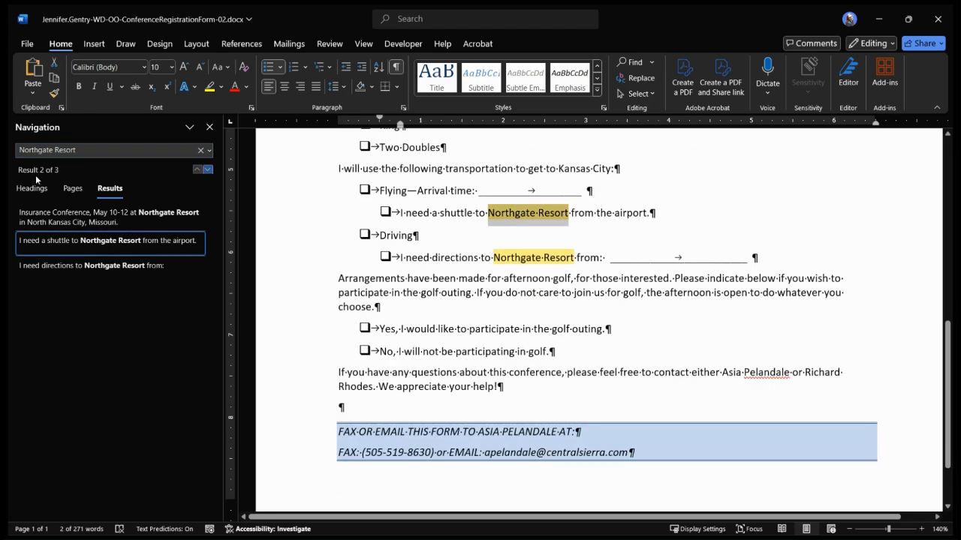
# Bold "Northgate Resort" in the opening invitation paragraph and resume the search
pyautogui.click(98, 224)
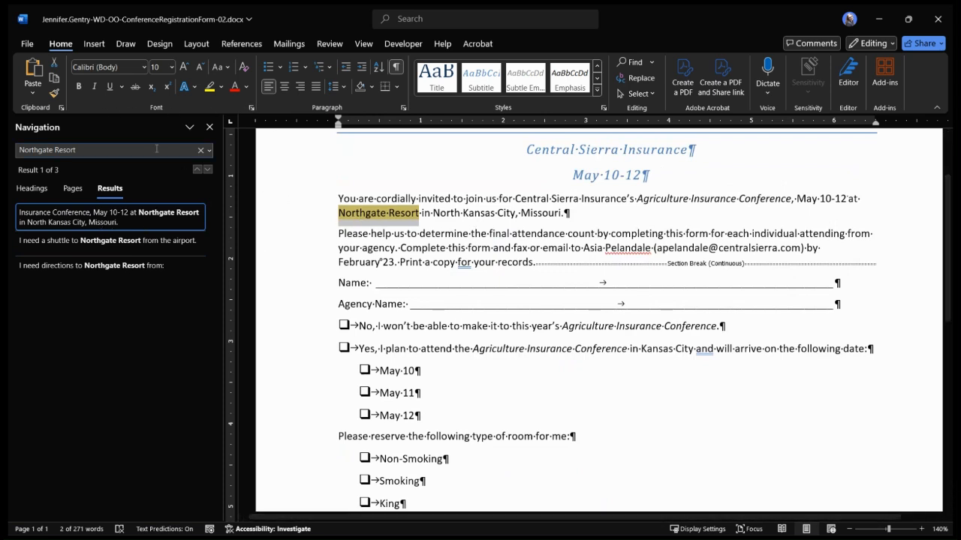
pyautogui.click(80, 87)
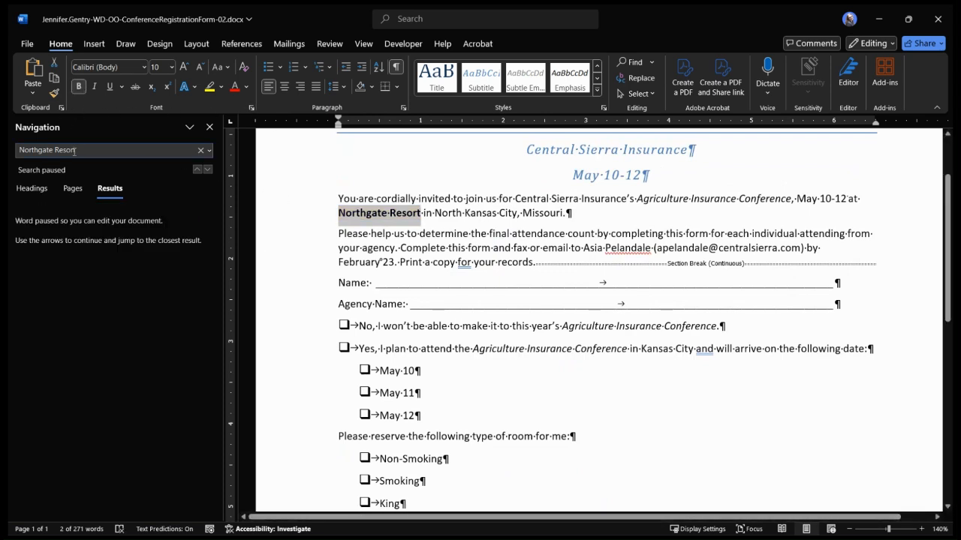
pyautogui.click(171, 149)
pyautogui.press('Return')
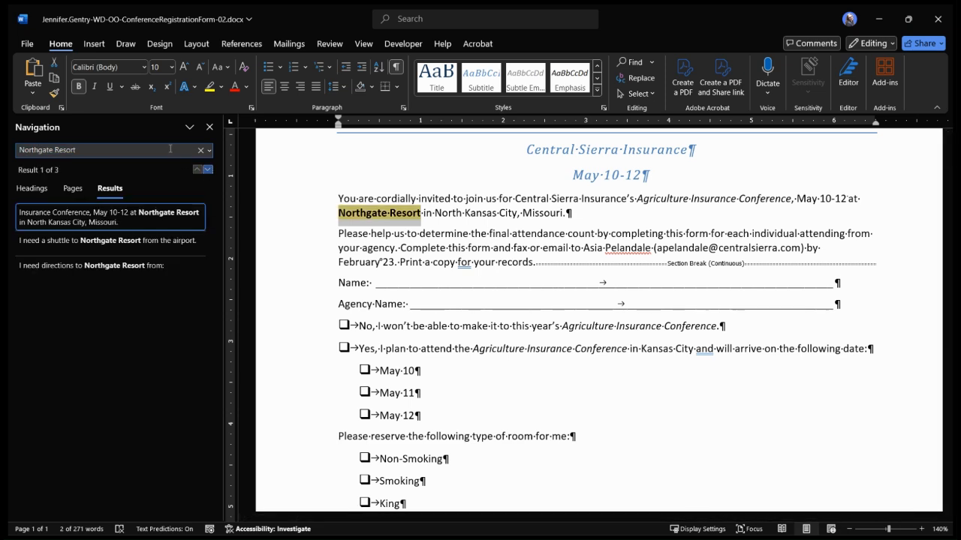
# Bold "Northgate Resort" in both the airport shuttle line and the driving directions line
pyautogui.click(147, 242)
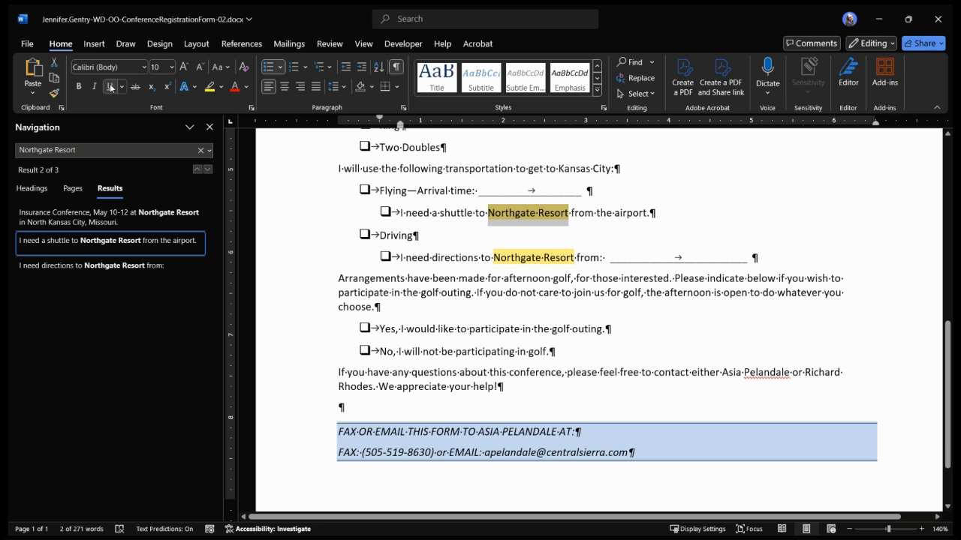
pyautogui.click(81, 86)
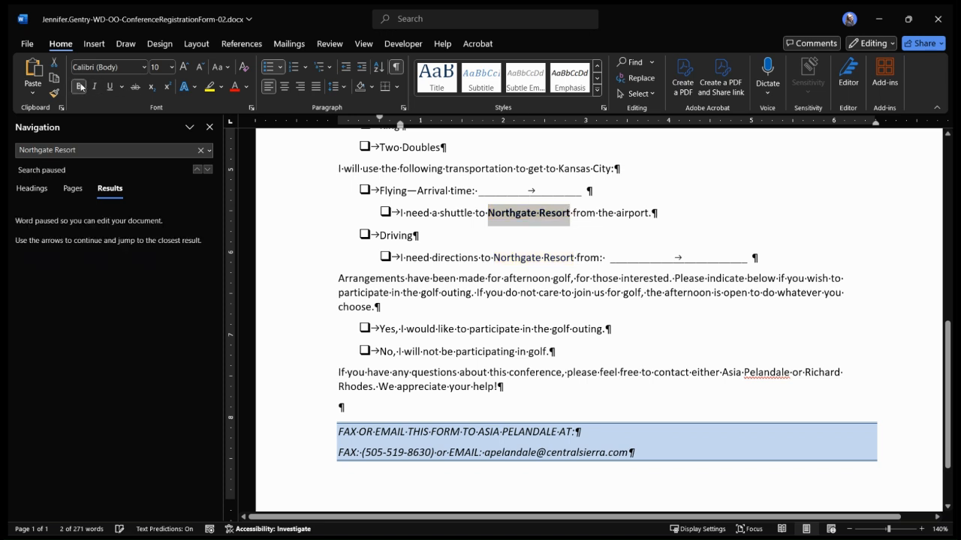
pyautogui.click(113, 148)
pyautogui.press('Return')
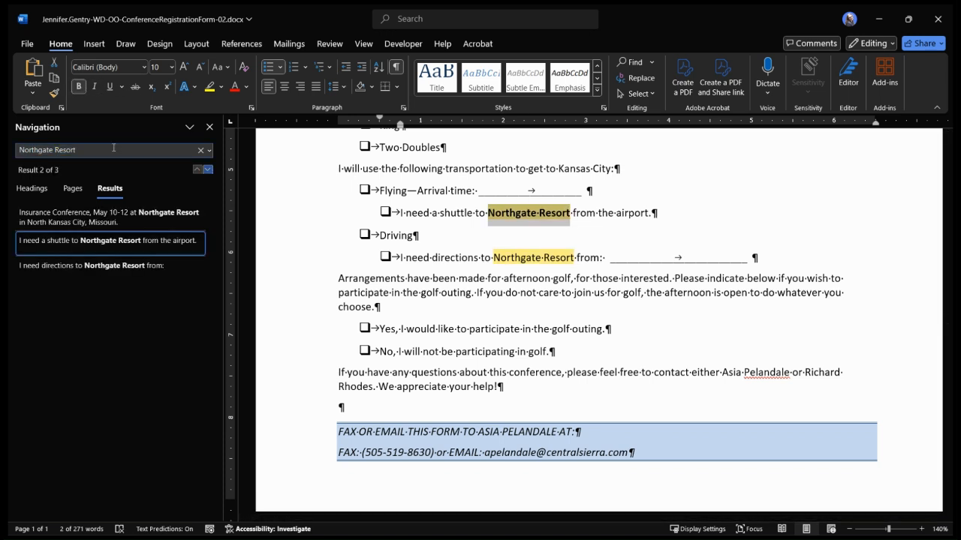
pyautogui.click(115, 267)
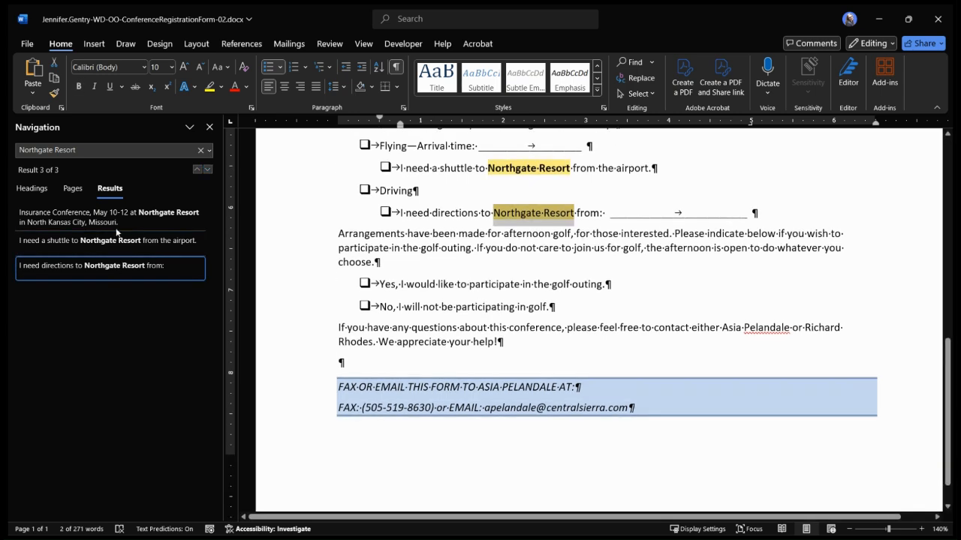
pyautogui.click(79, 87)
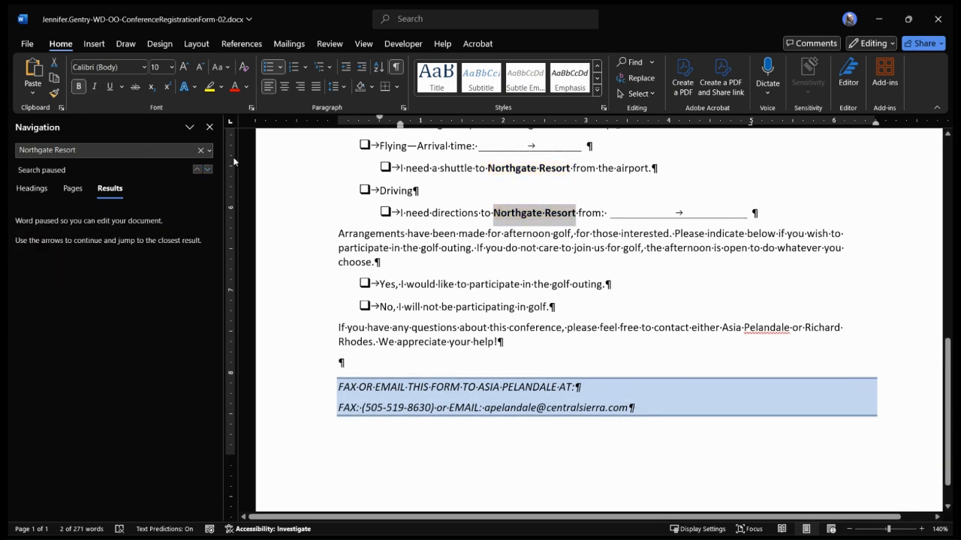
# Close the document search and clear the text selection
pyautogui.click(210, 127)
pyautogui.scroll(4, 530, 270)
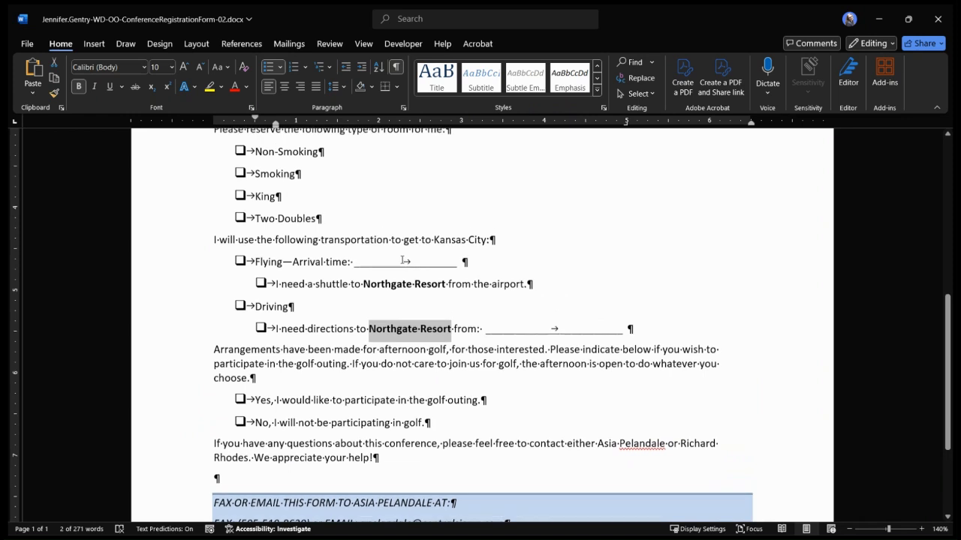
pyautogui.click(530, 271)
pyautogui.scroll(1, 530, 270)
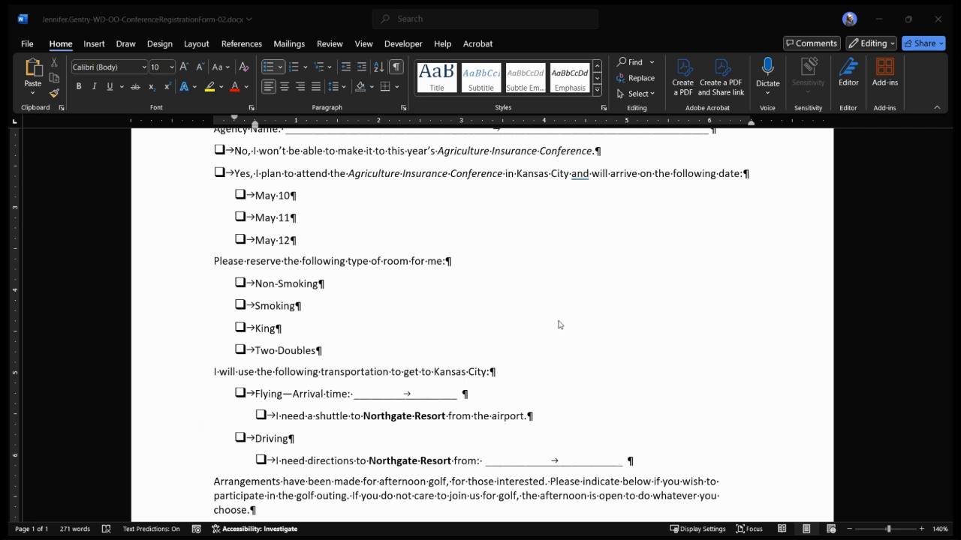
# Set the left and right page margins to 1.25 inches for the section that starts at the Name line
pyautogui.scroll(5, 558, 324)
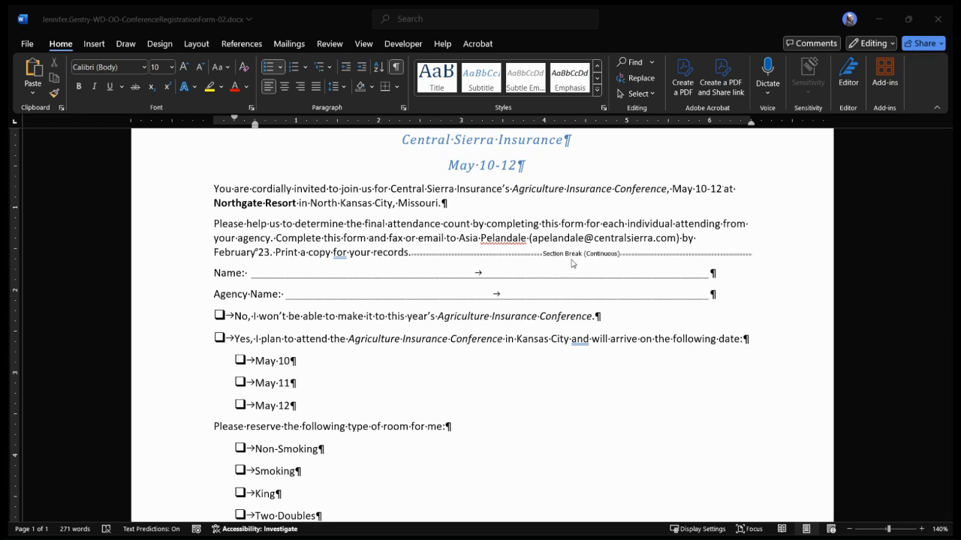
pyautogui.click(216, 276)
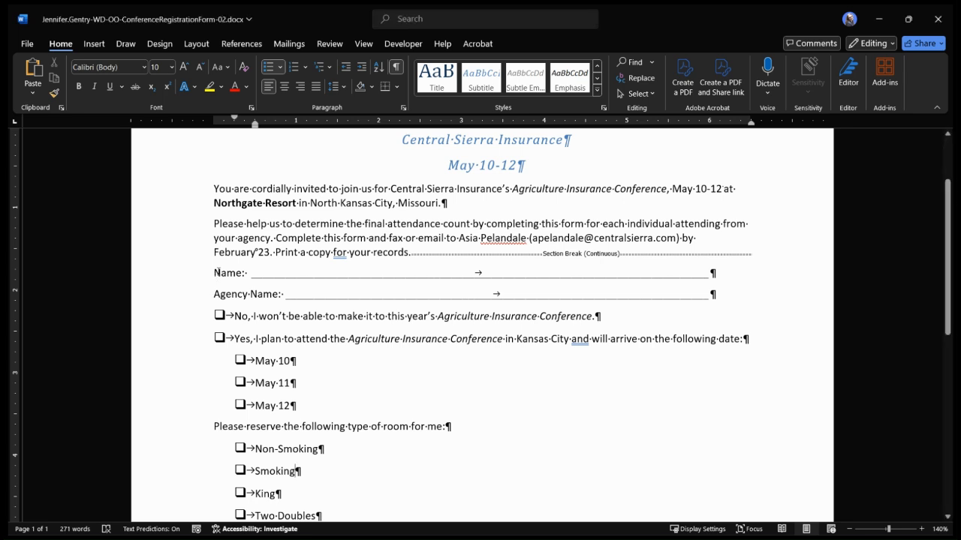
pyautogui.click(214, 272)
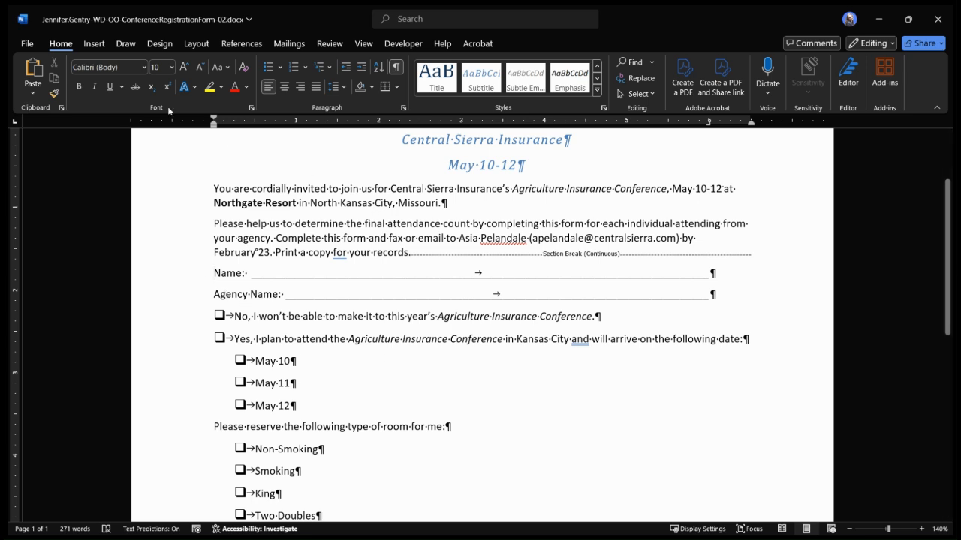
pyautogui.click(197, 44)
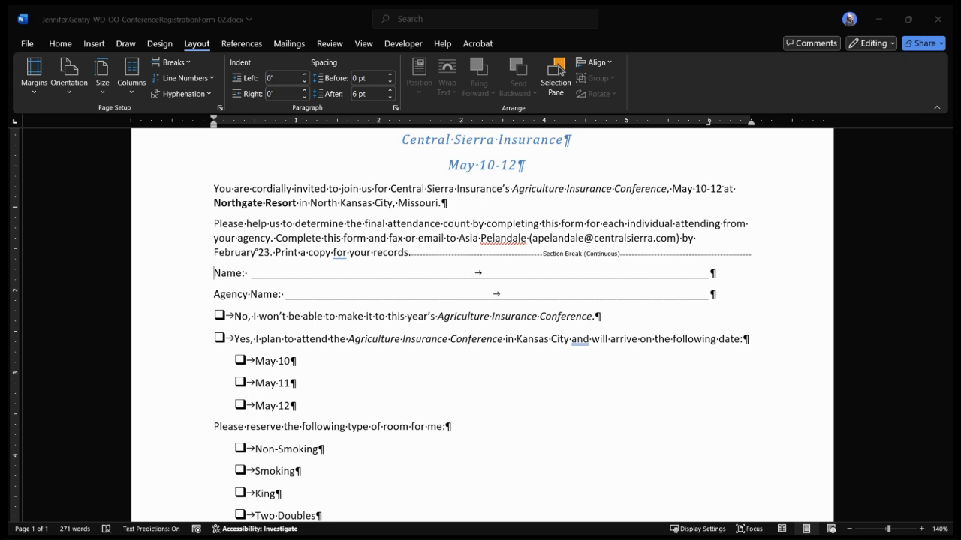
pyautogui.press('Return')
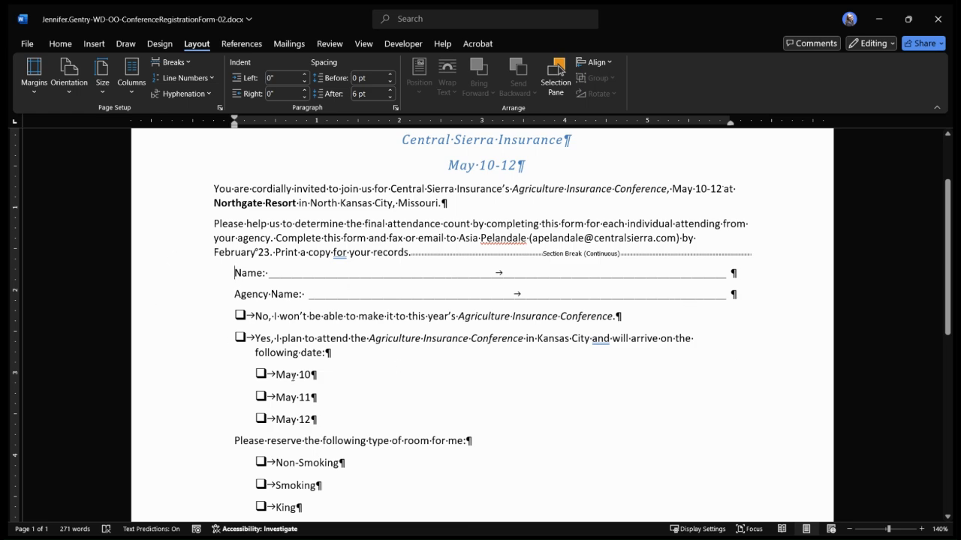
pyautogui.scroll(-3, 293, 377)
pyautogui.scroll(4, 228, 308)
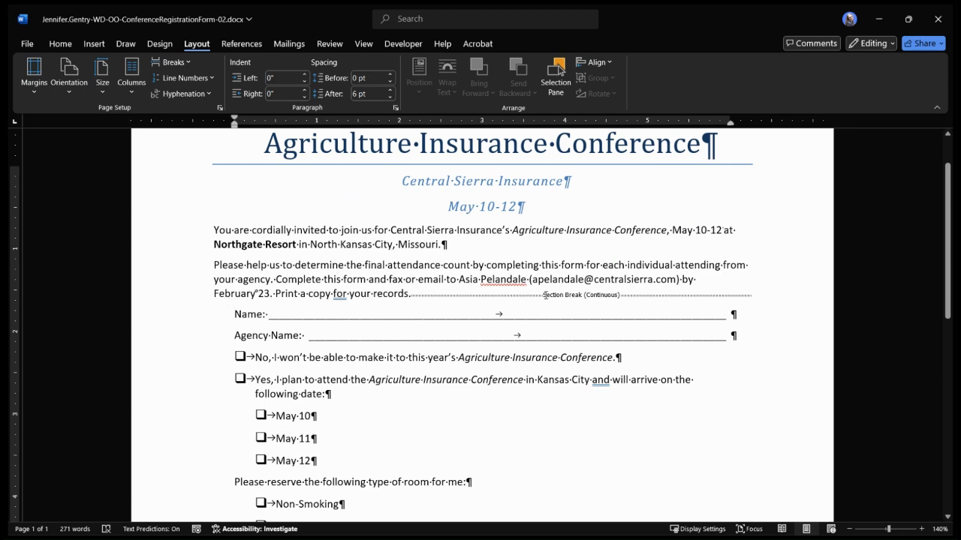
# Center the two shaded fax and e-mail contact lines at the end of the form
pyautogui.scroll(-13, 363, 272)
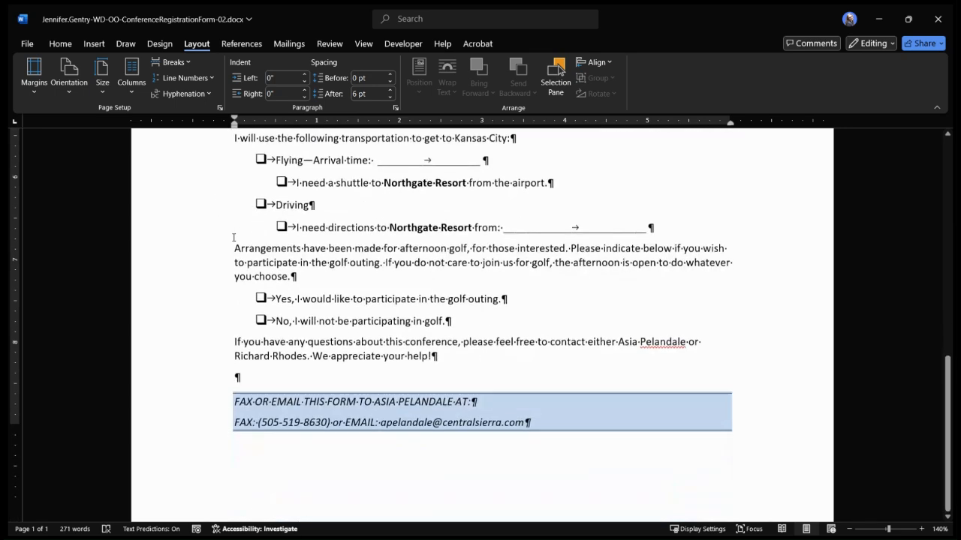
pyautogui.scroll(8, 234, 238)
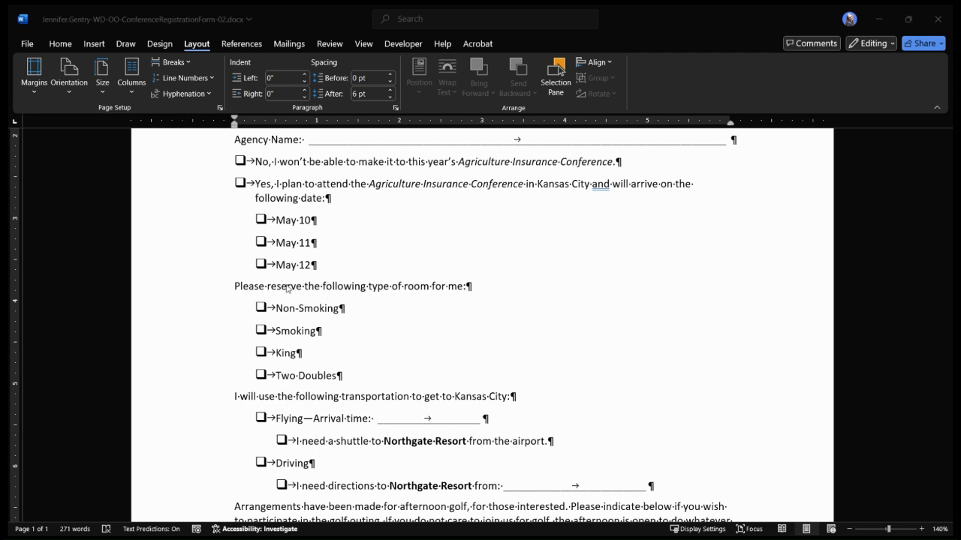
pyautogui.scroll(-4, 287, 288)
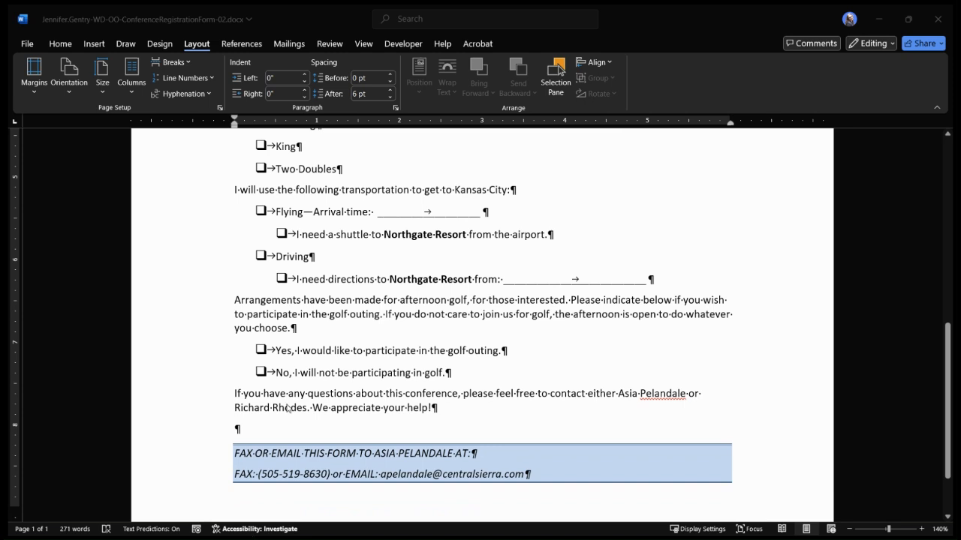
pyautogui.scroll(-2, 404, 365)
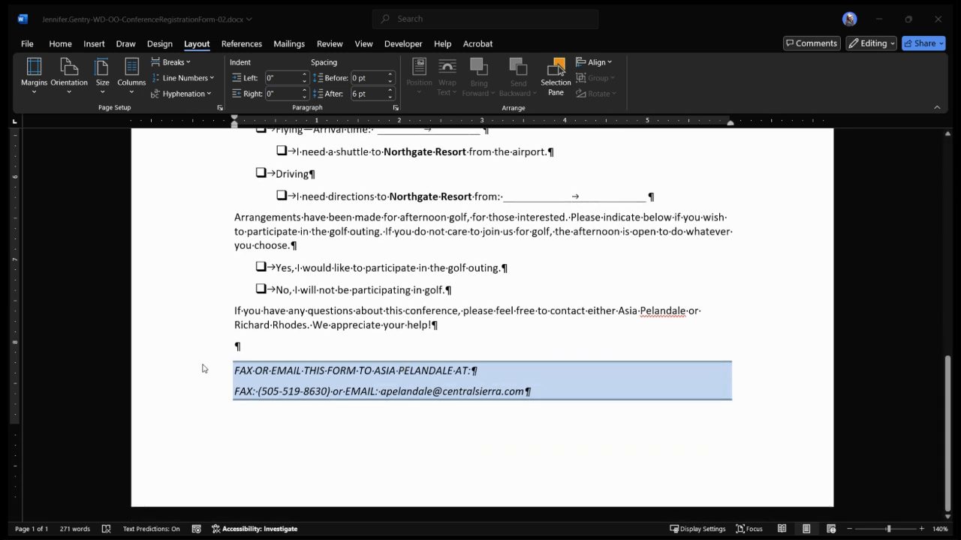
pyautogui.moveTo(214, 373); pyautogui.dragTo(217, 400)
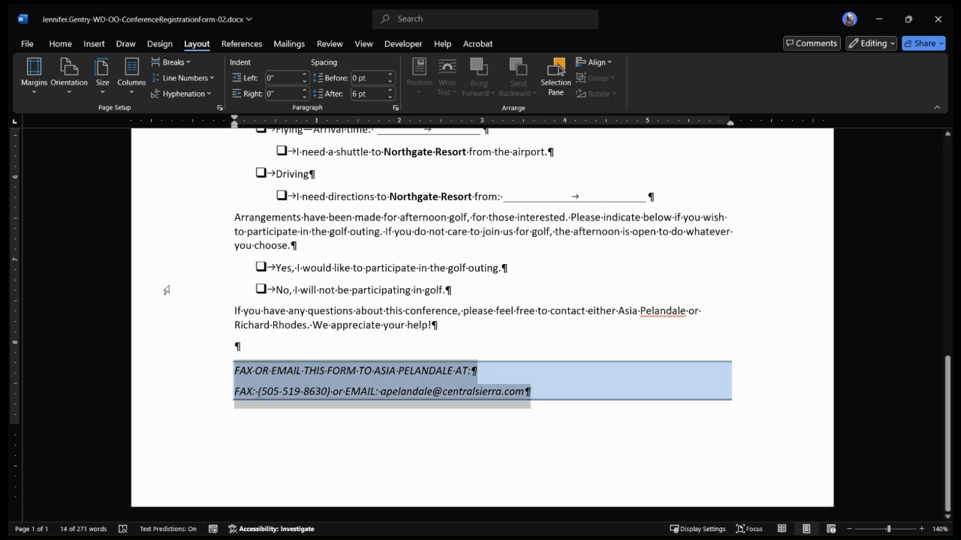
pyautogui.click(61, 44)
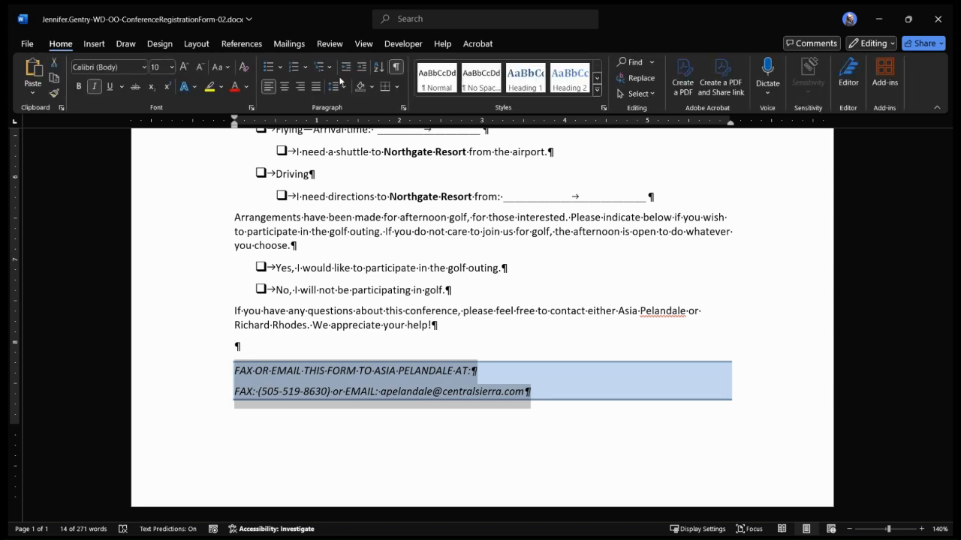
pyautogui.click(285, 87)
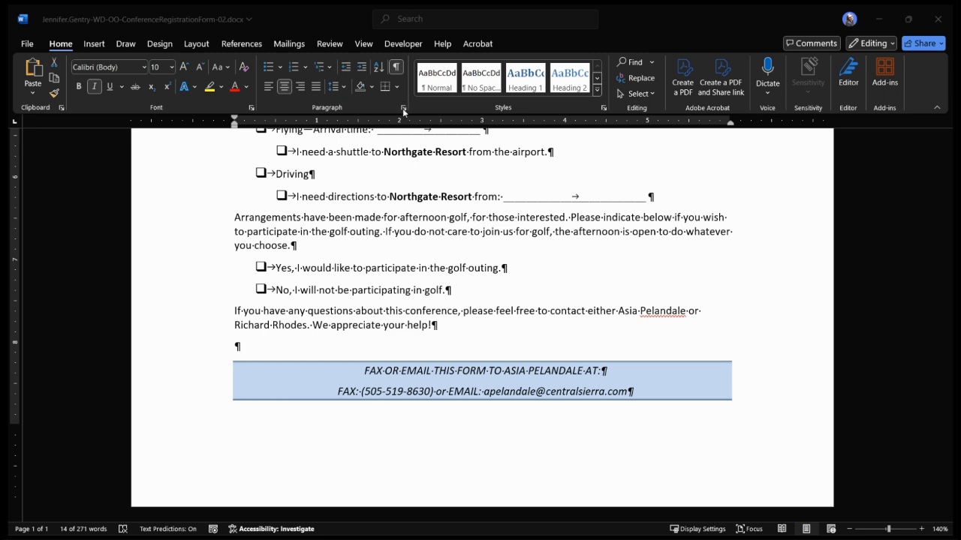
# Indent the two shaded contact lines by 1 inch on both the left and right, and clear the selection
pyautogui.click(172, 394)
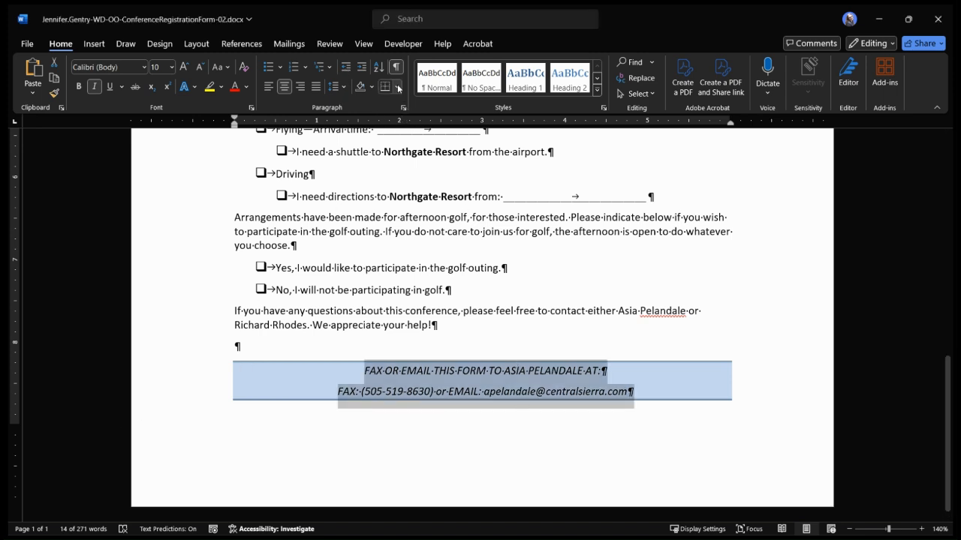
pyautogui.click(401, 109)
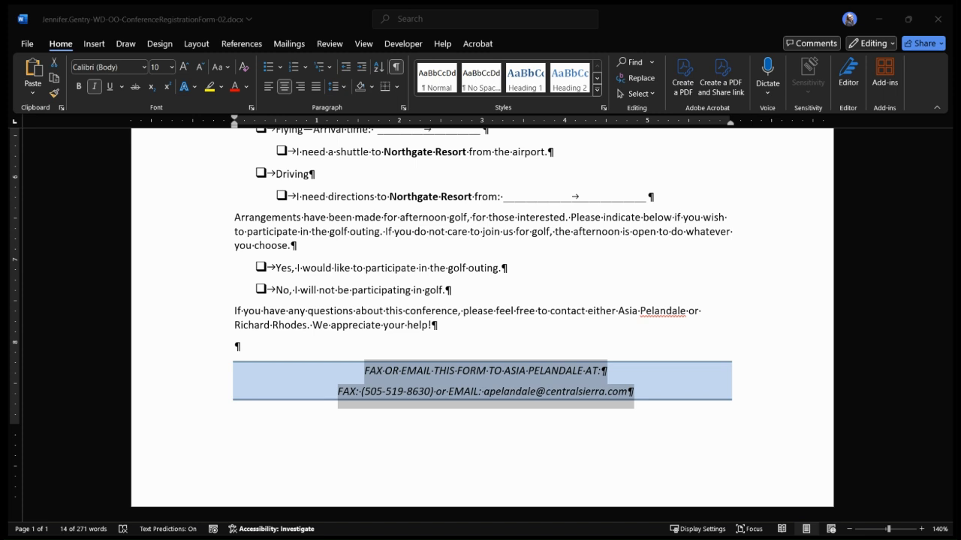
pyautogui.click(532, 422)
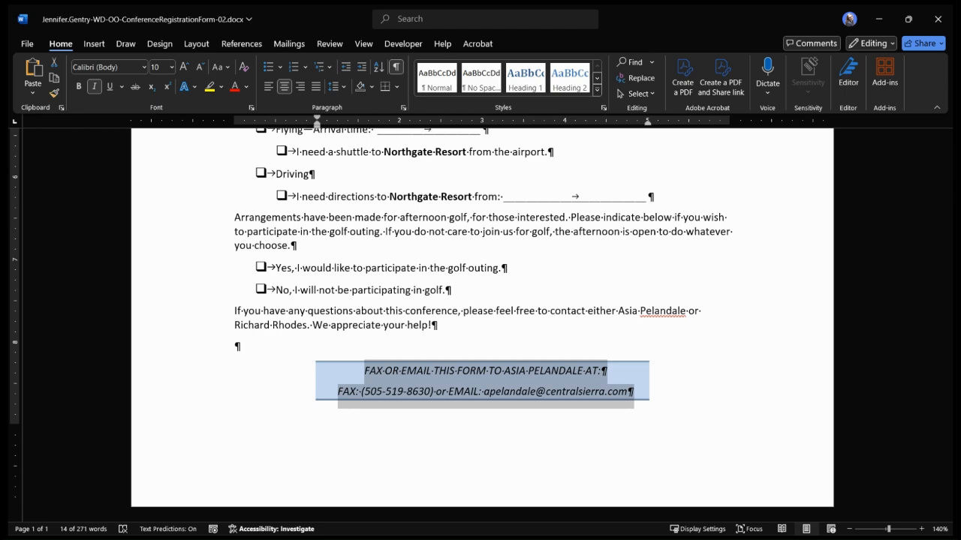
pyautogui.click(696, 366)
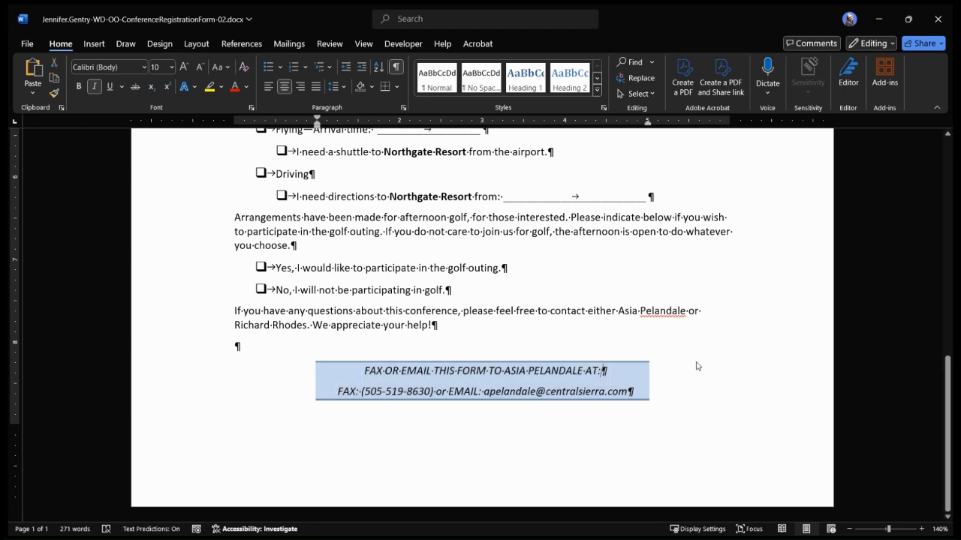
# Search the document for the contact's e-mail address
pyautogui.scroll(1, 696, 362)
pyautogui.scroll(8, 697, 361)
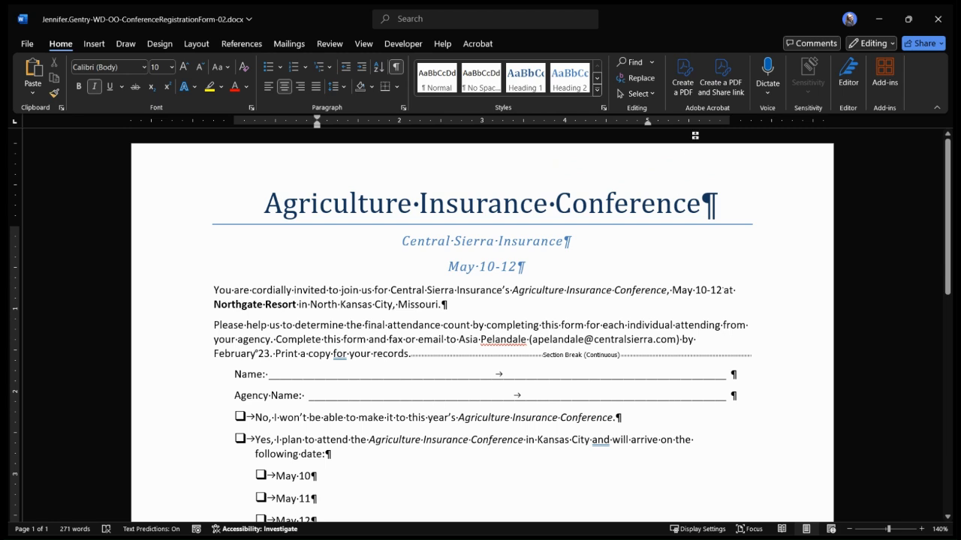
pyautogui.click(629, 62)
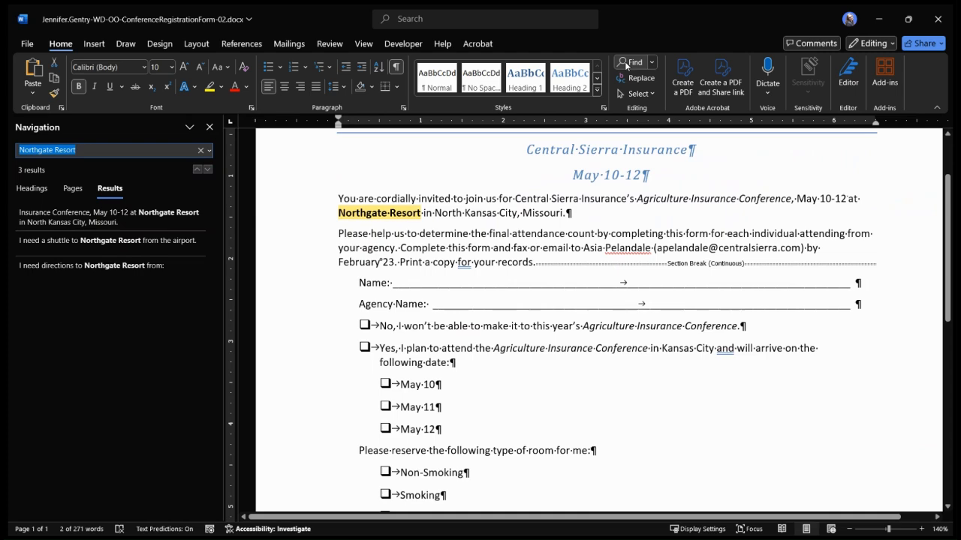
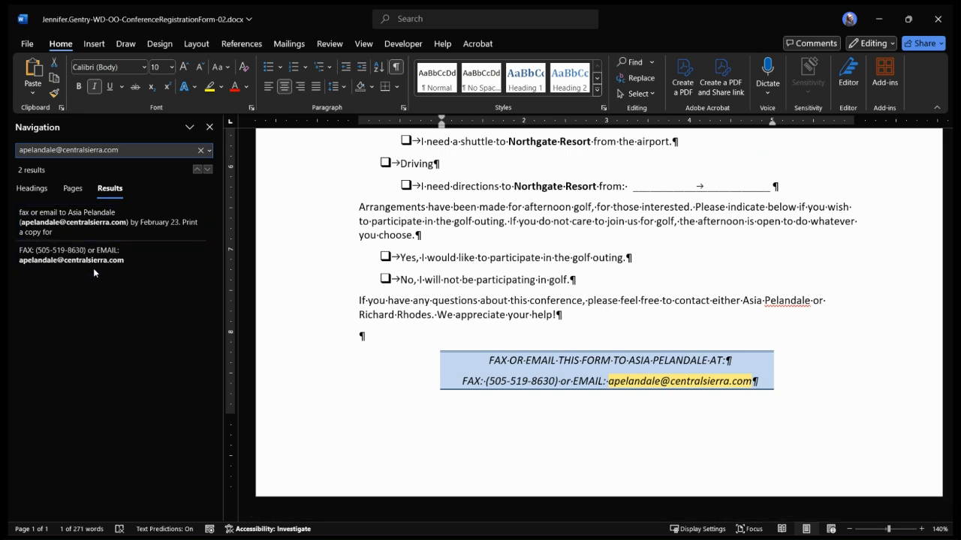
# Turn the contact's e-mail address in the second introductory paragraph into a hyperlink
pyautogui.click(178, 234)
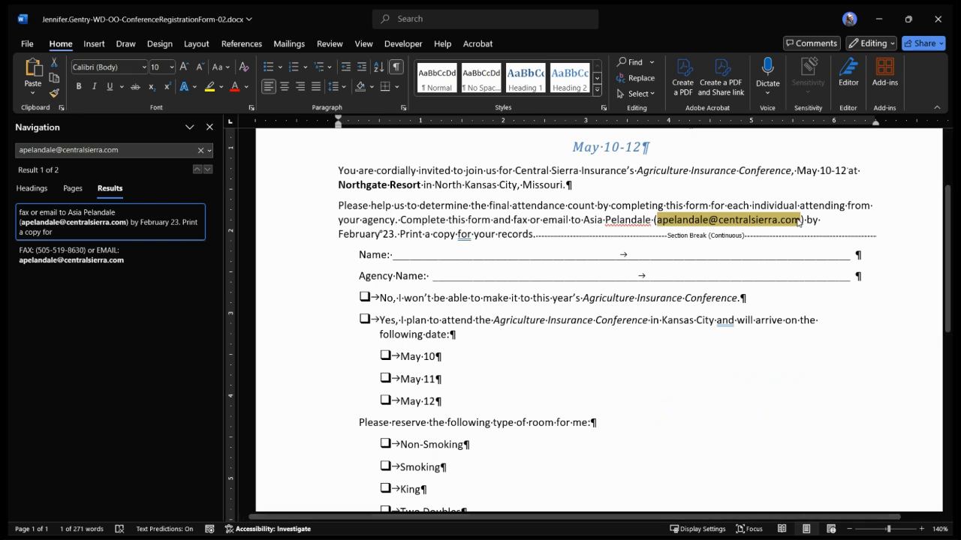
pyautogui.click(95, 44)
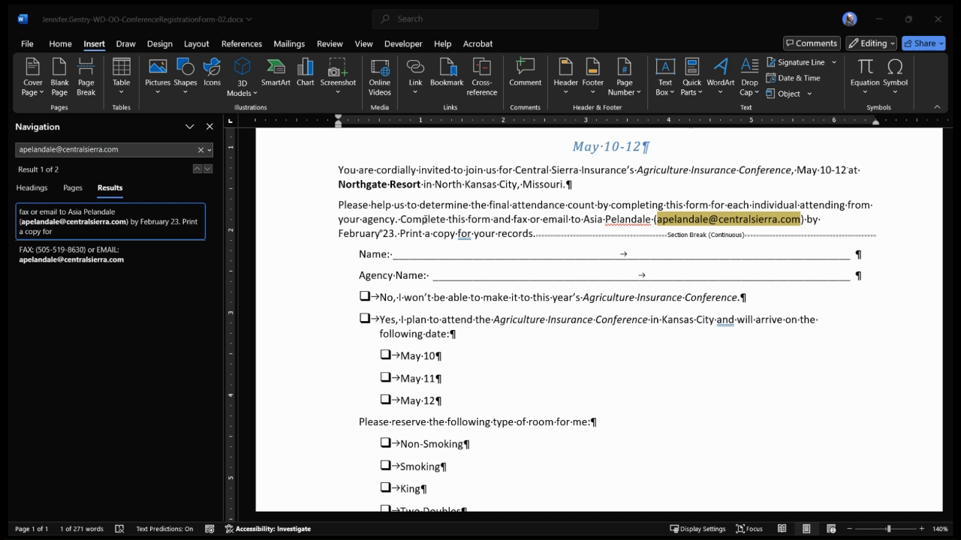
pyautogui.click(594, 354)
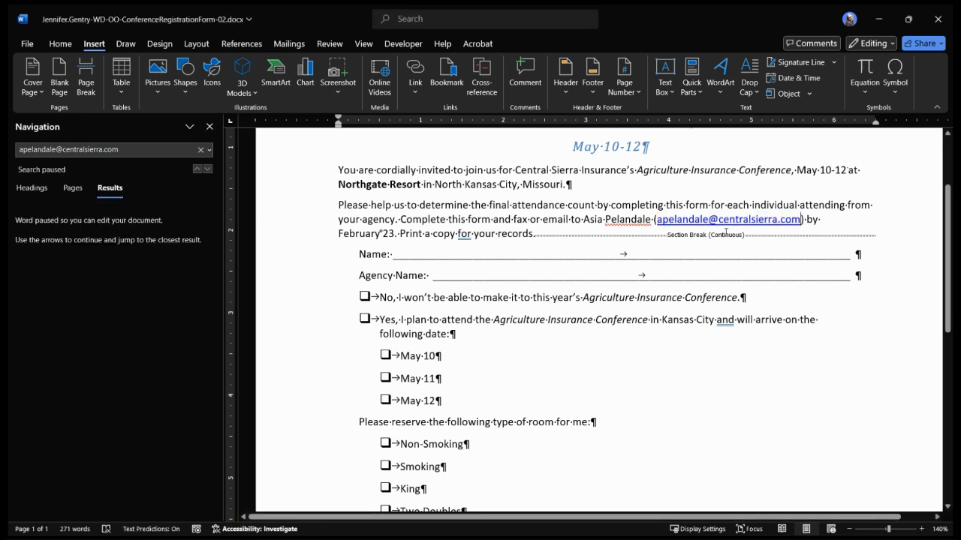
# Resume the search, turn the contact's e-mail address in the shaded closing lines into a hyperlink, and close the search
pyautogui.click(141, 156)
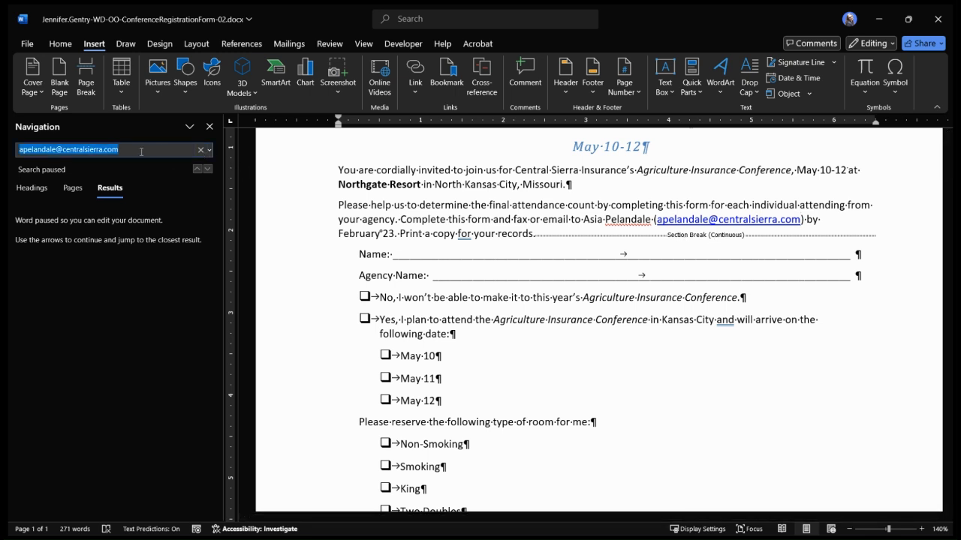
pyautogui.press('Return')
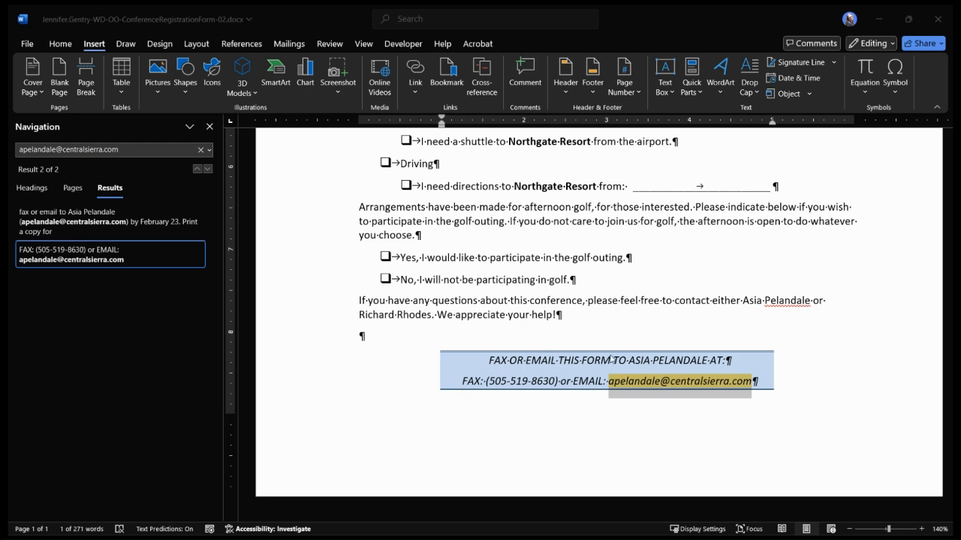
pyautogui.click(719, 407)
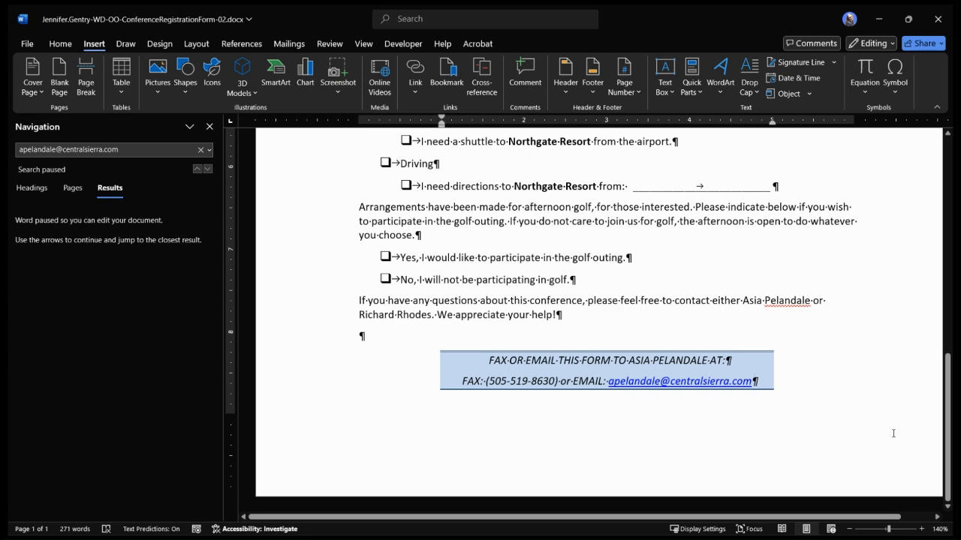
pyautogui.click(209, 126)
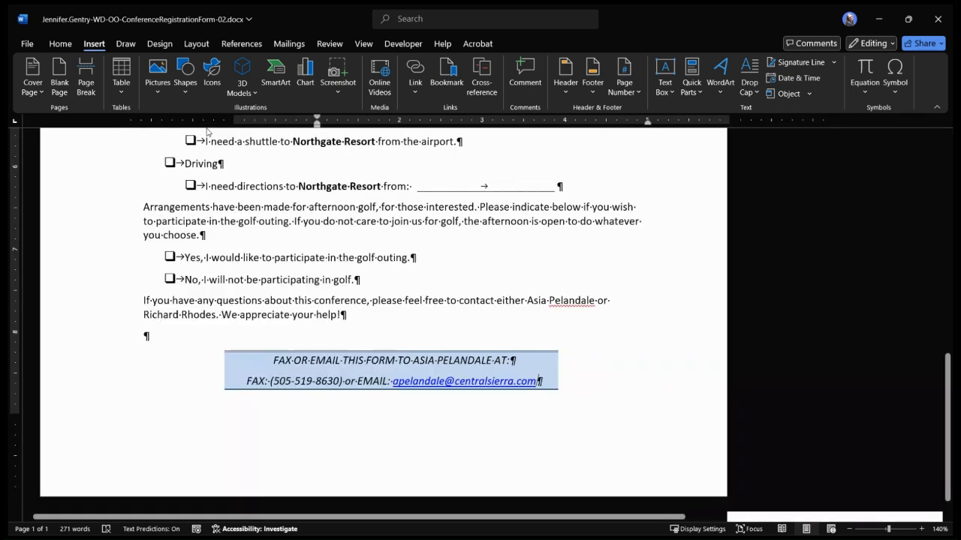
# Review the formatted registration form from its title down to the closing contact lines
pyautogui.scroll(2, 435, 349)
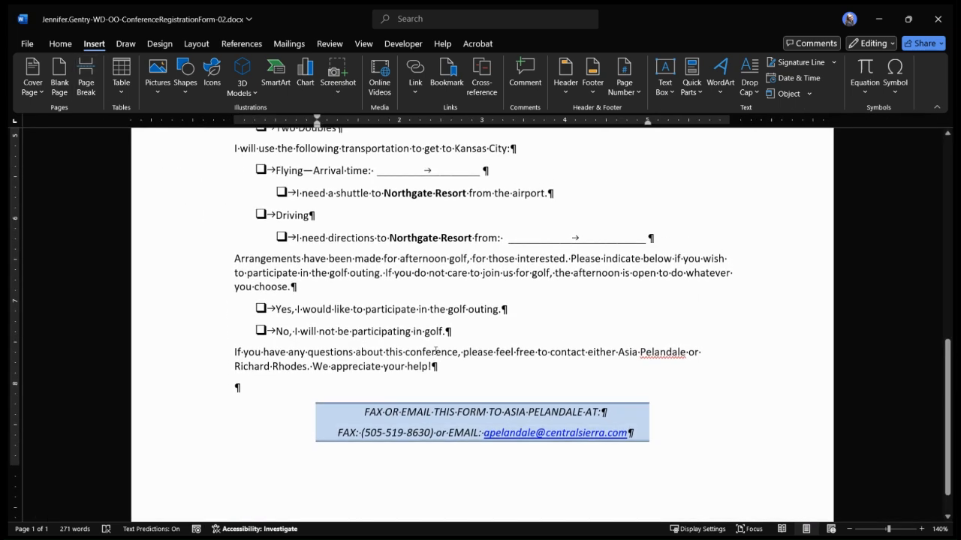
pyautogui.scroll(10, 435, 348)
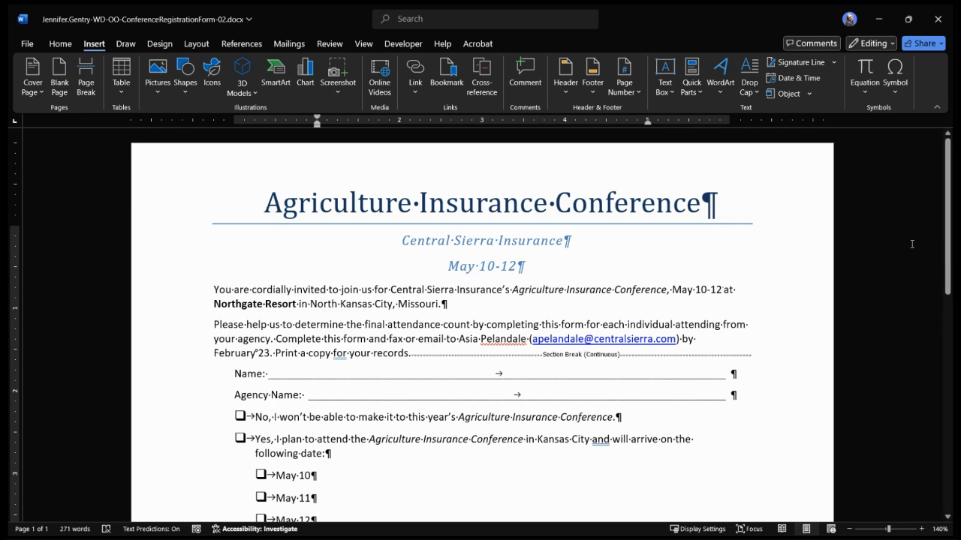
pyautogui.scroll(-5, 912, 244)
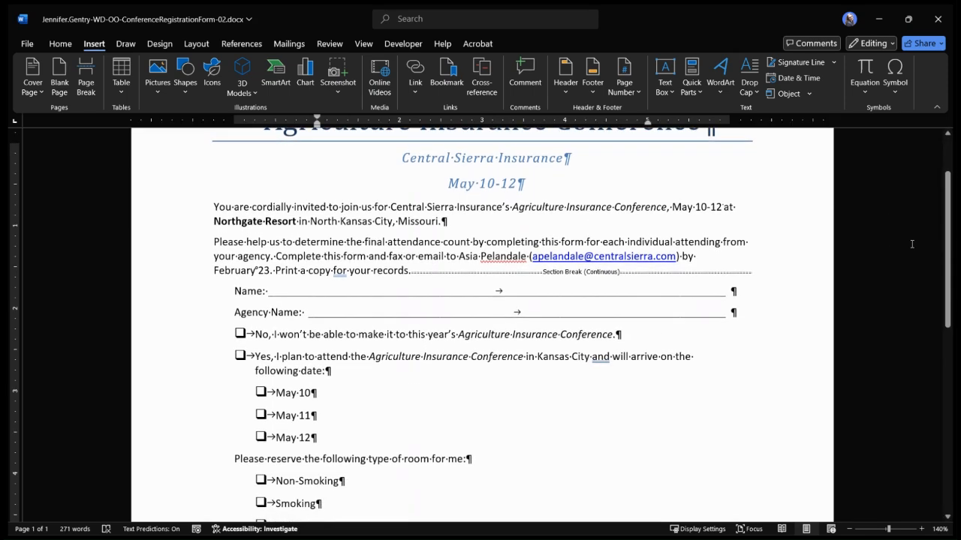
pyautogui.scroll(-3, 912, 244)
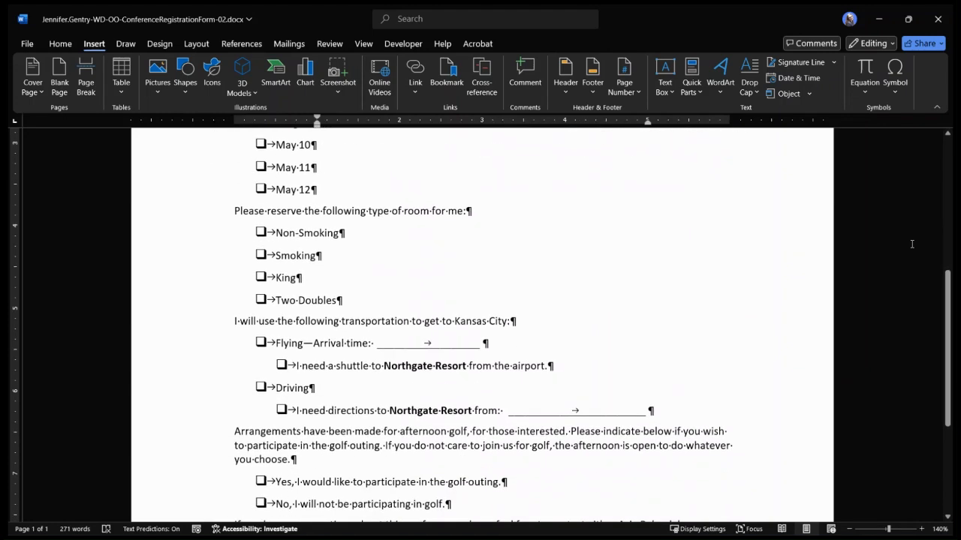
pyautogui.scroll(-5, 912, 244)
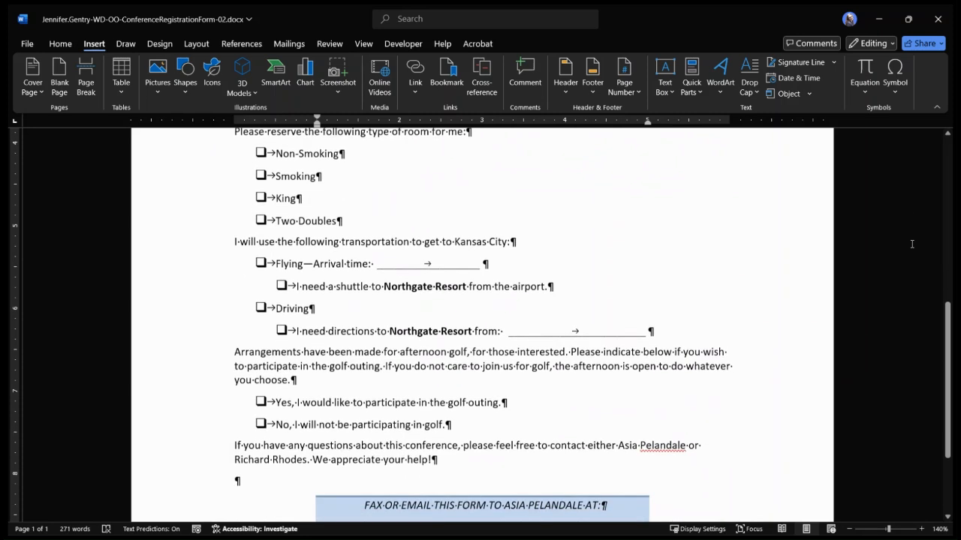
pyautogui.scroll(-1, 912, 244)
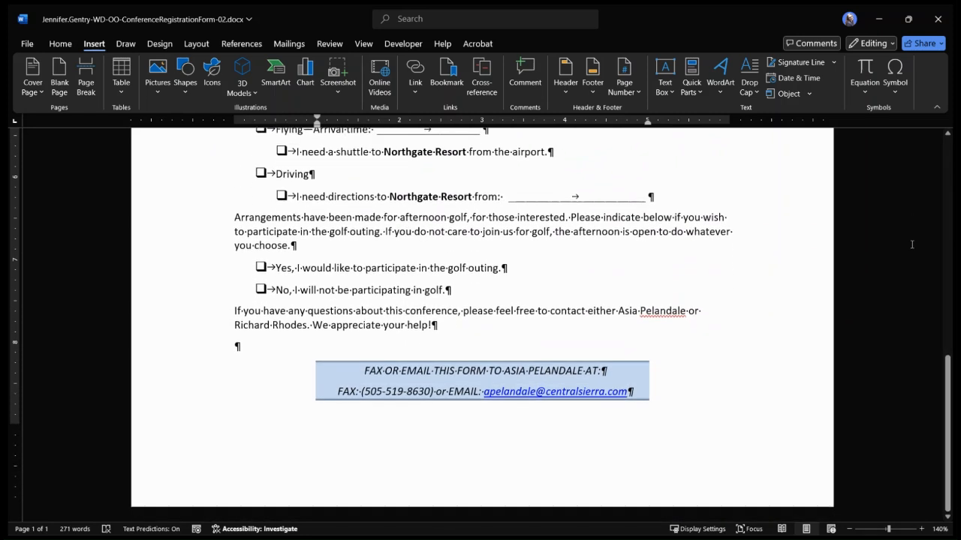